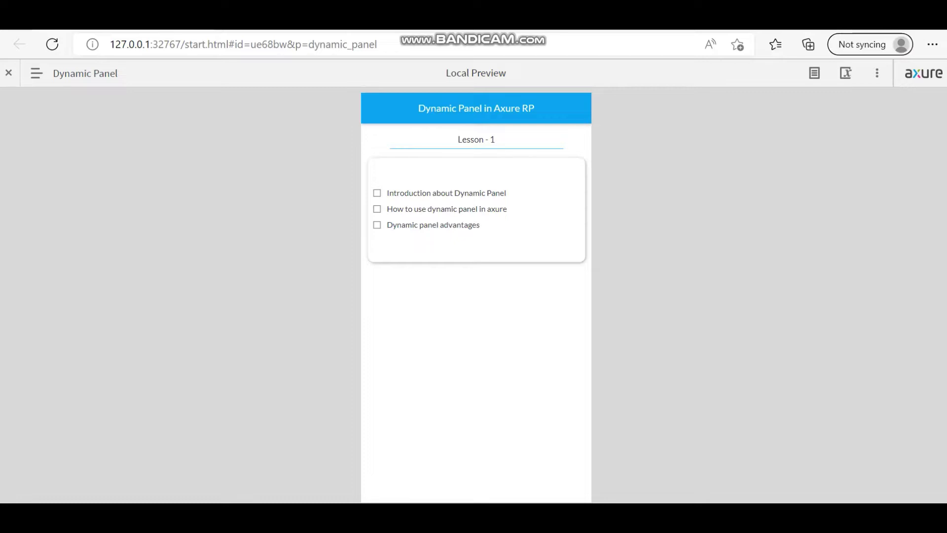
Step: Switch to Axure RP and add a page named Demo below the Dynamic Panel page
click(508, 518)
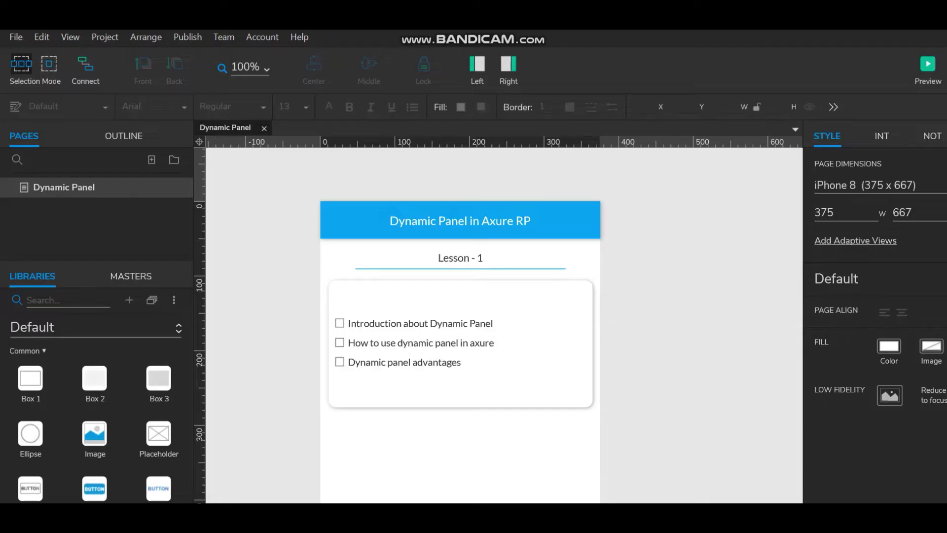
right_click(45, 188)
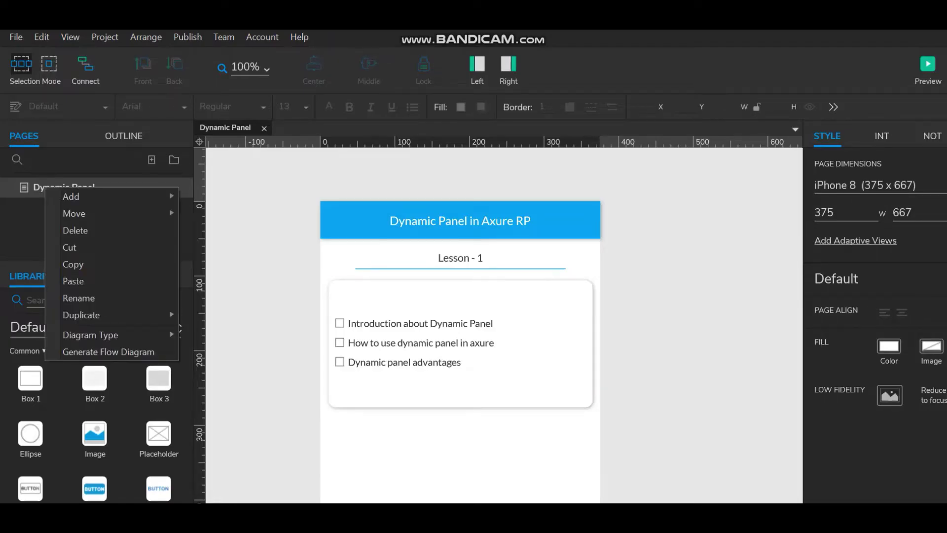
mouse_move(70, 197)
click(208, 231)
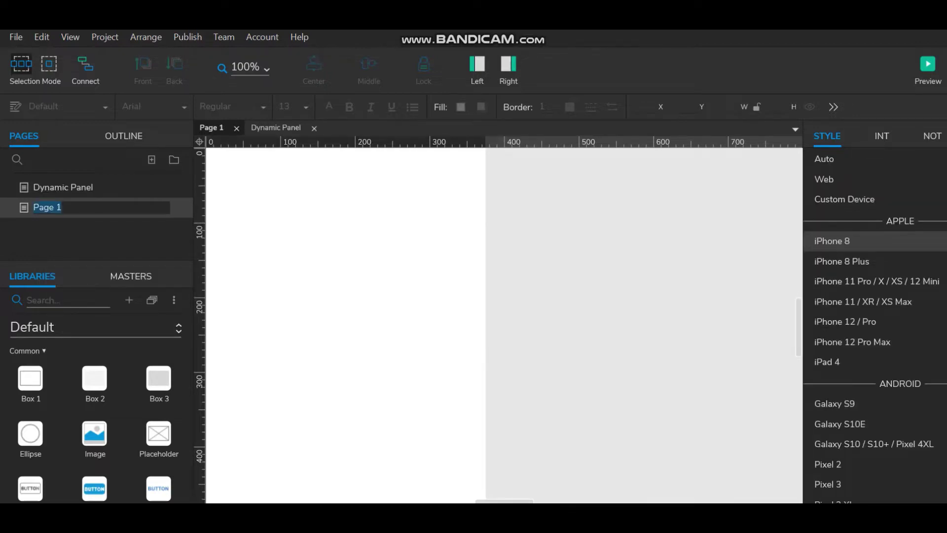
text(Demo)
key(Return)
drag(505, 501, 501, 500)
scroll(504, 325, up, 3)
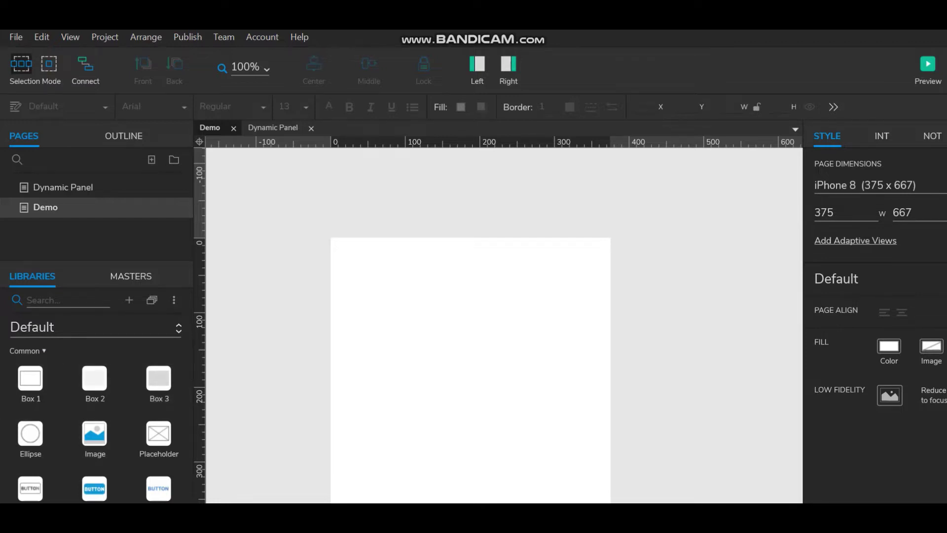
drag(96, 261, 96, 180)
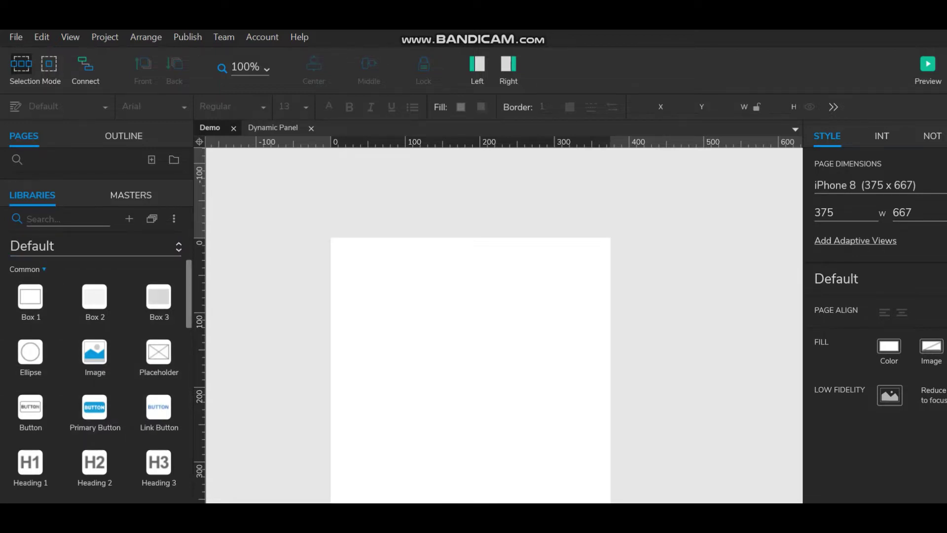
scroll(94, 414, down, 5)
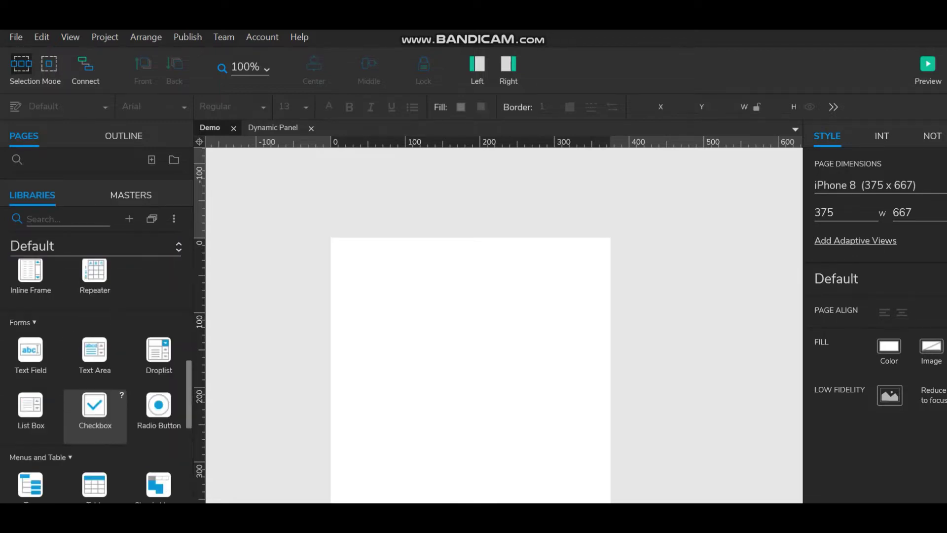
scroll(95, 375, up, 2)
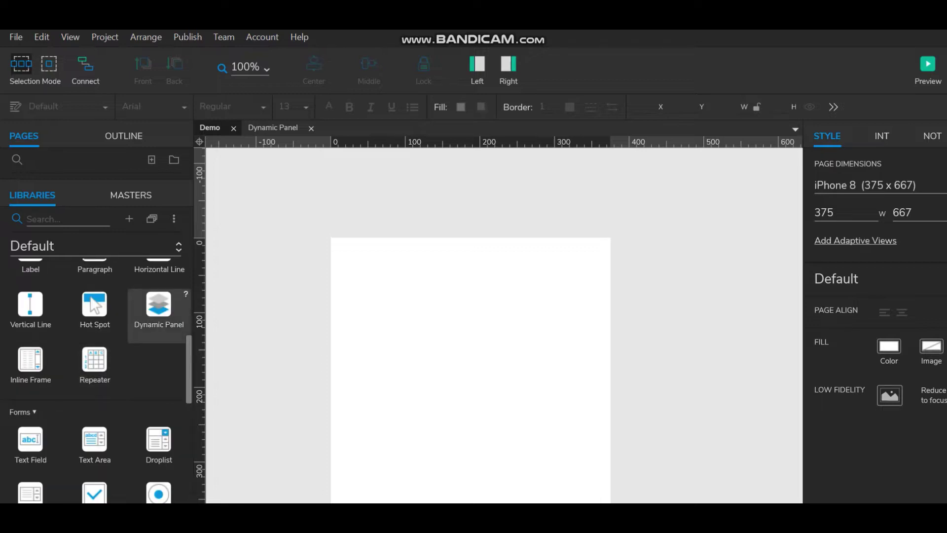
drag(159, 305, 162, 357)
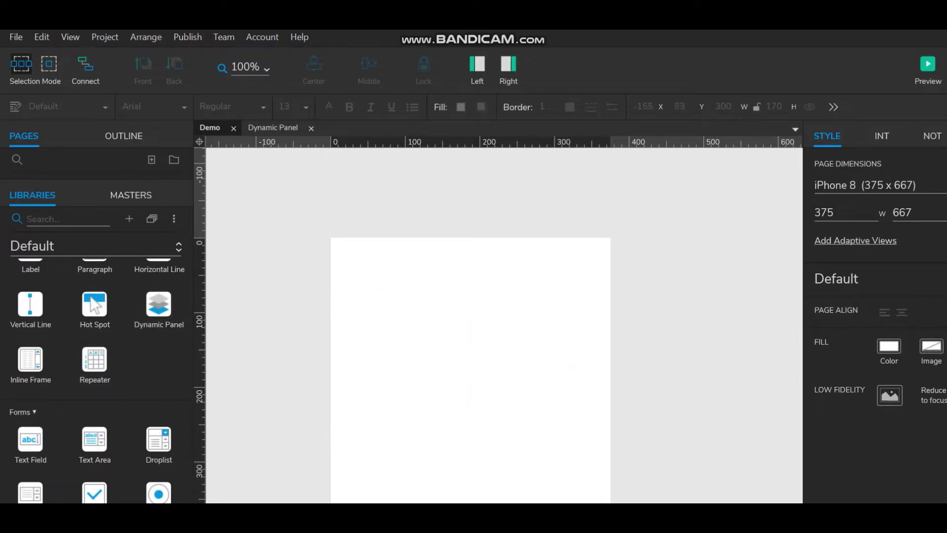
scroll(94, 368, up, 5)
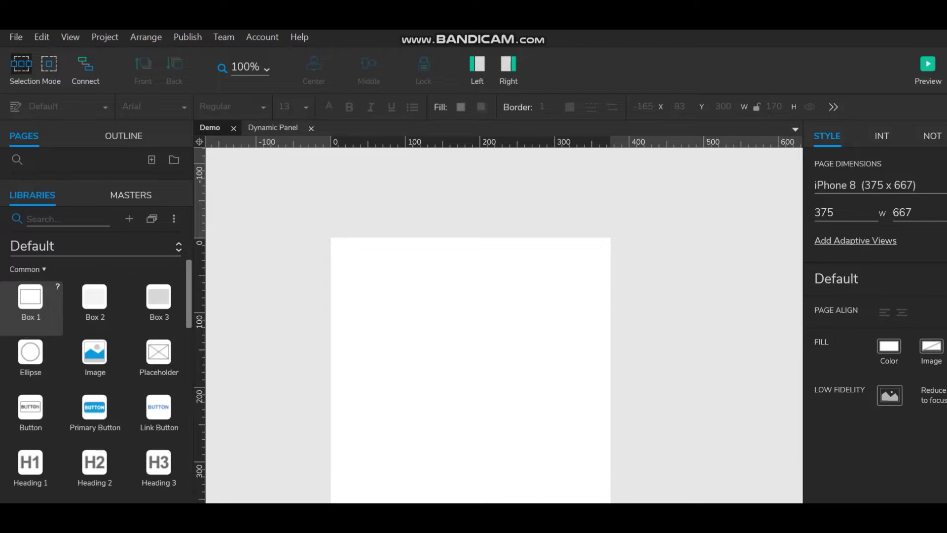
Step: Place a 300 x 170 Box 1 on the Demo page at X 37, Y 58 and convert it to a dynamic panel
drag(30, 299, 619, 386)
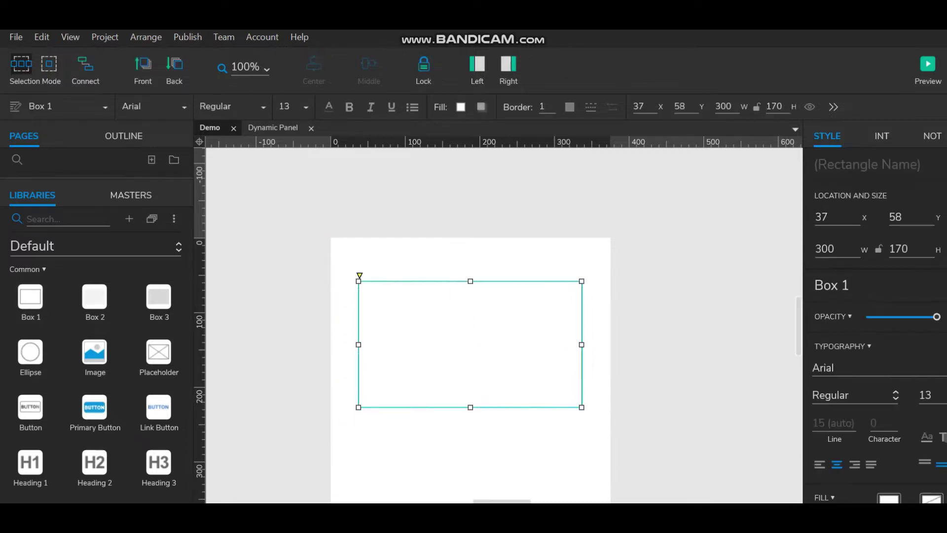
right_click(482, 345)
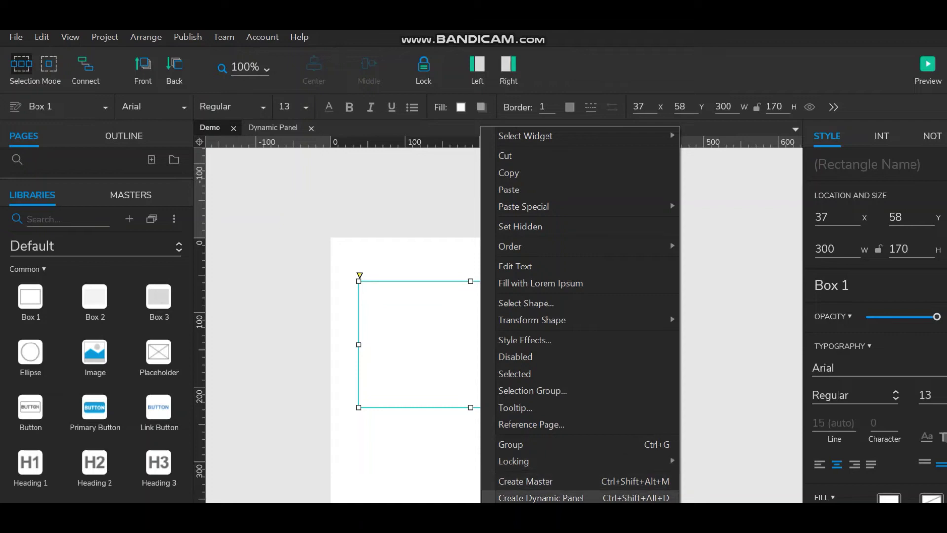
click(542, 497)
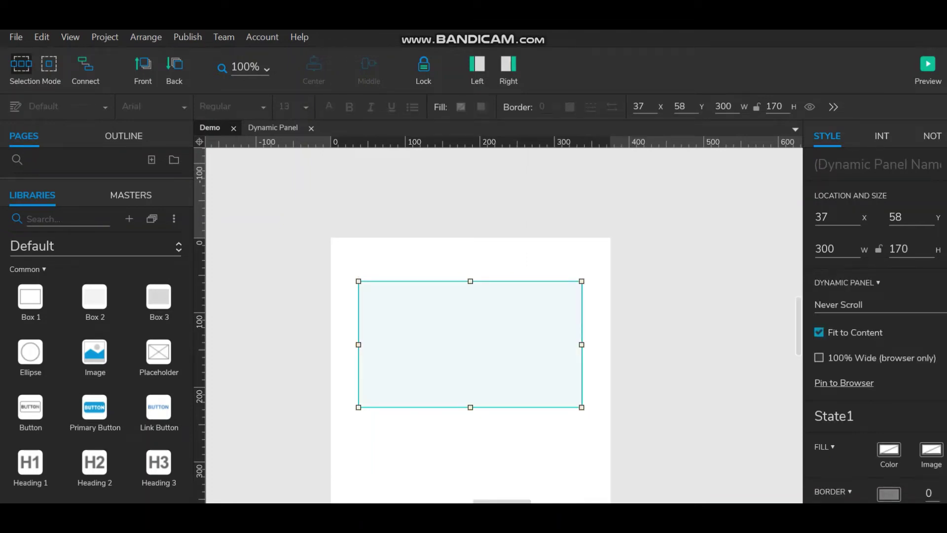
Step: Widen the dynamic panel on both sides to about X 18 and a width of about 345
drag(359, 344, 345, 344)
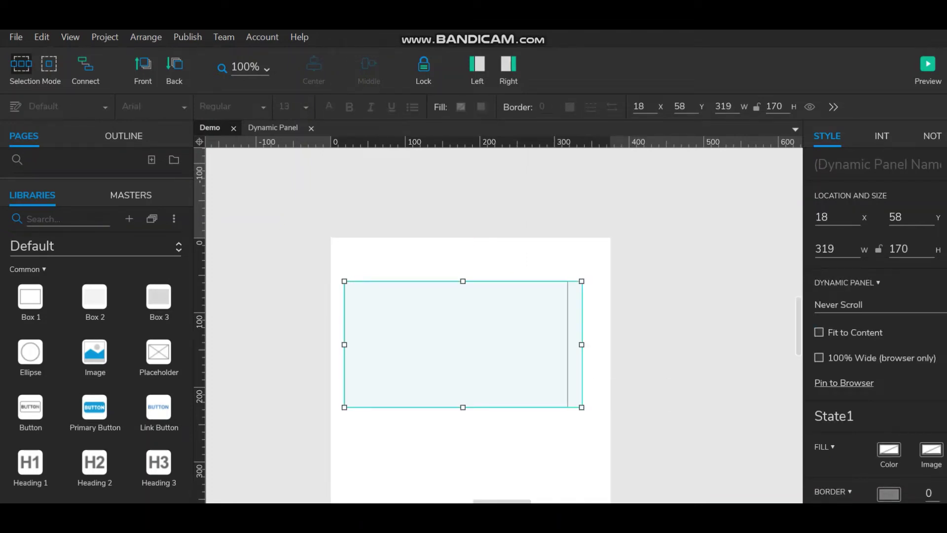
drag(582, 344, 602, 344)
click(660, 284)
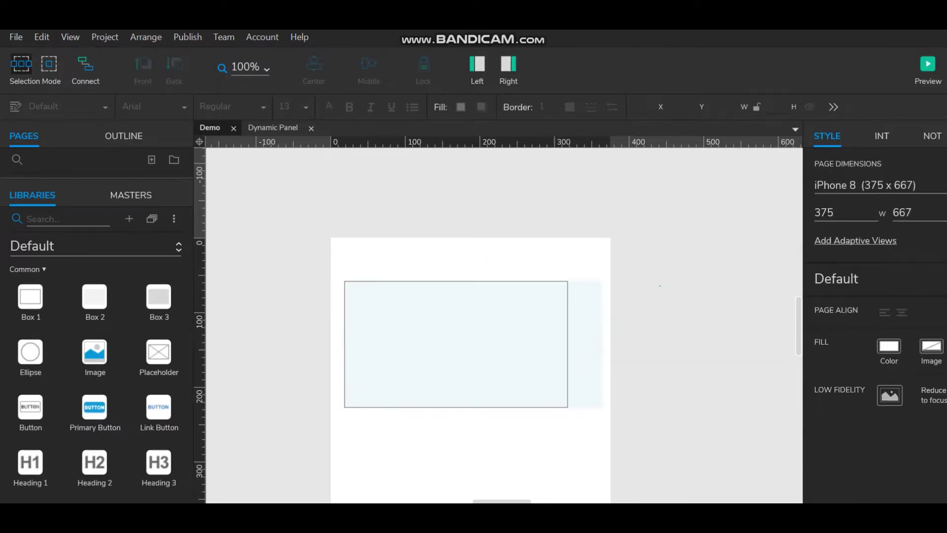
Step: Inside the panel's State1, widen the box to fill the panel's full width, and close the state editor
double_click(474, 344)
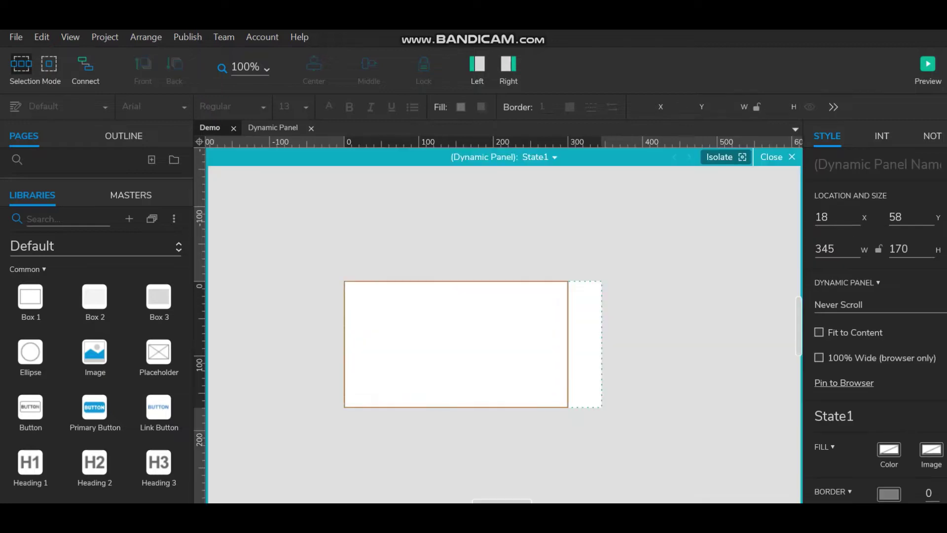
click(473, 344)
drag(568, 344, 602, 344)
click(660, 306)
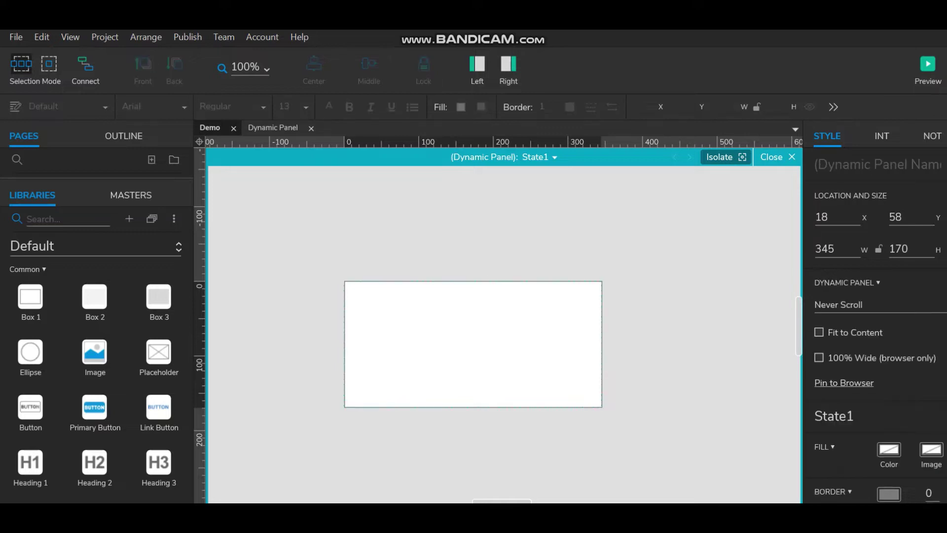
click(773, 157)
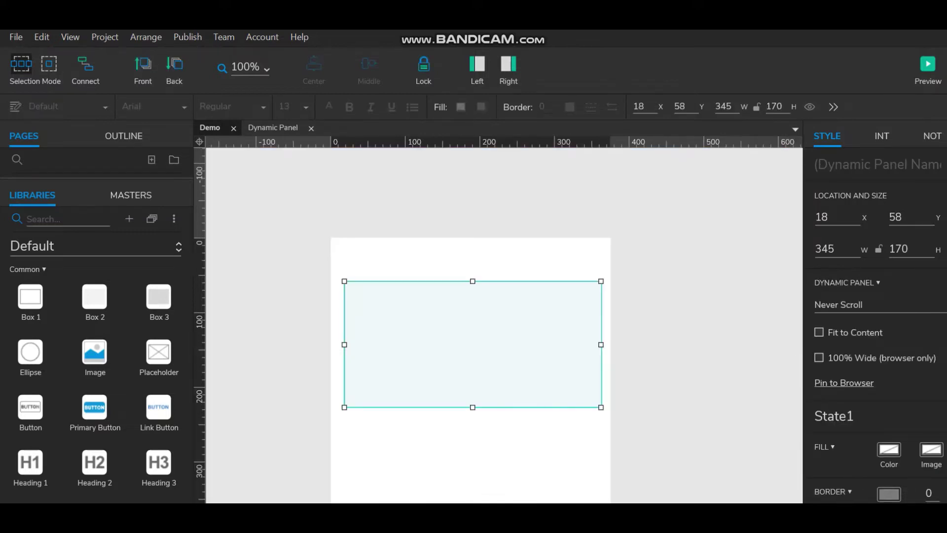
Step: In State1, place a Paragraph widget inside the box at about X 19, Y 39 and widen it to about 319
double_click(473, 344)
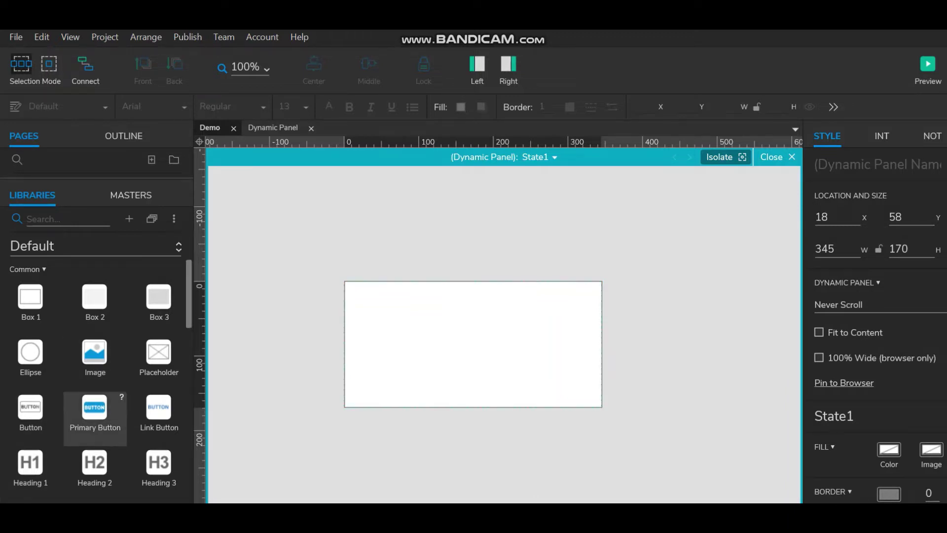
scroll(95, 394, down, 2)
drag(95, 429, 588, 369)
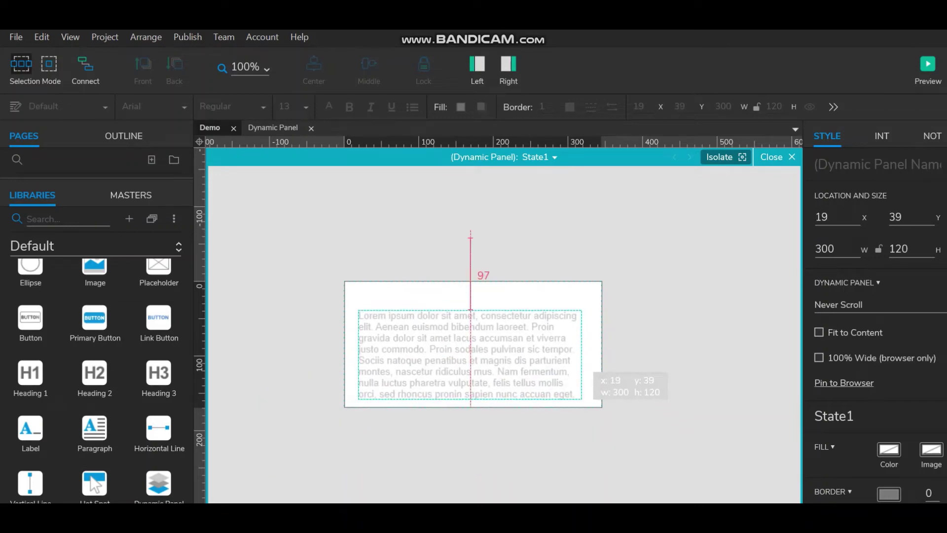
drag(470, 354, 470, 355)
drag(581, 355, 597, 354)
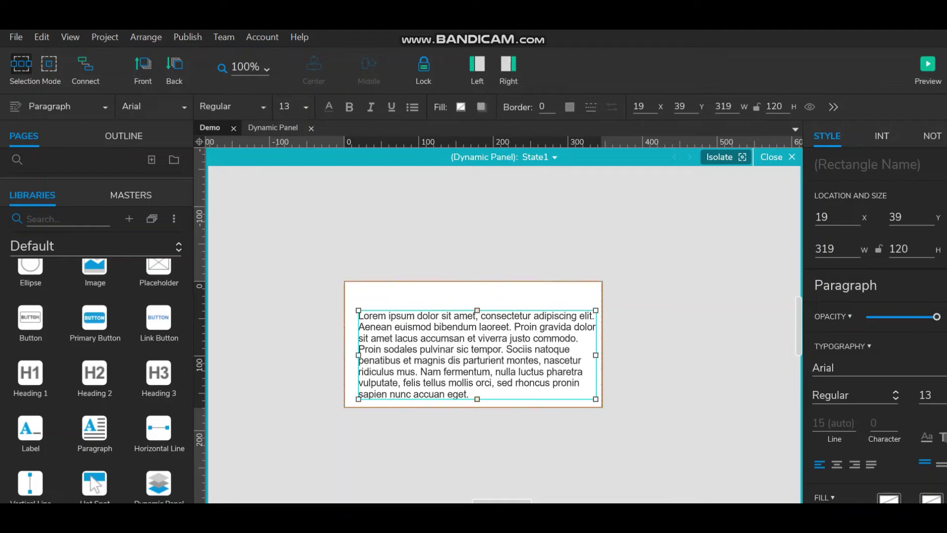
Step: Align the paragraph horizontally to the center of the surrounding box
click(346, 276)
key(ctrl+a)
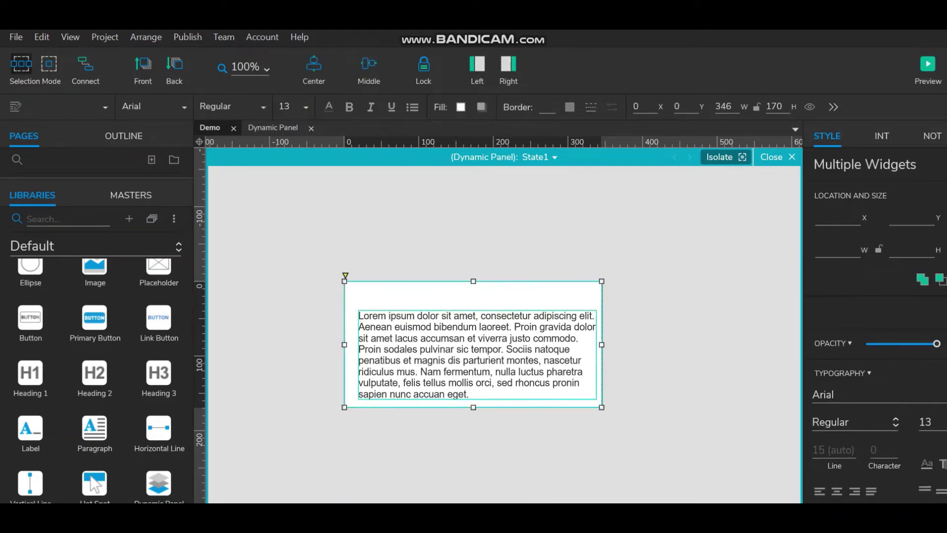
click(314, 69)
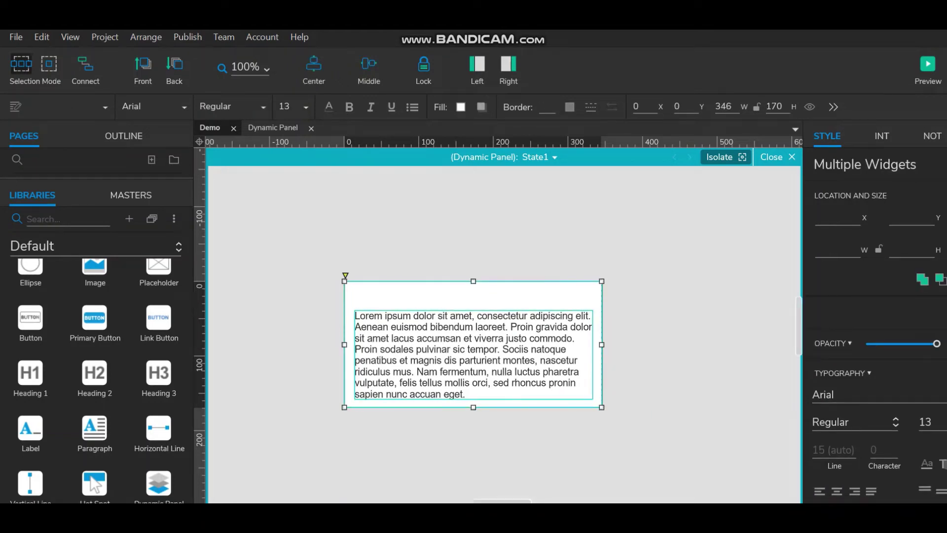
click(316, 237)
Step: Add a Label above the paragraph at X 14, Y 13 with the text "Heading- 1"
scroll(31, 400, up, 3)
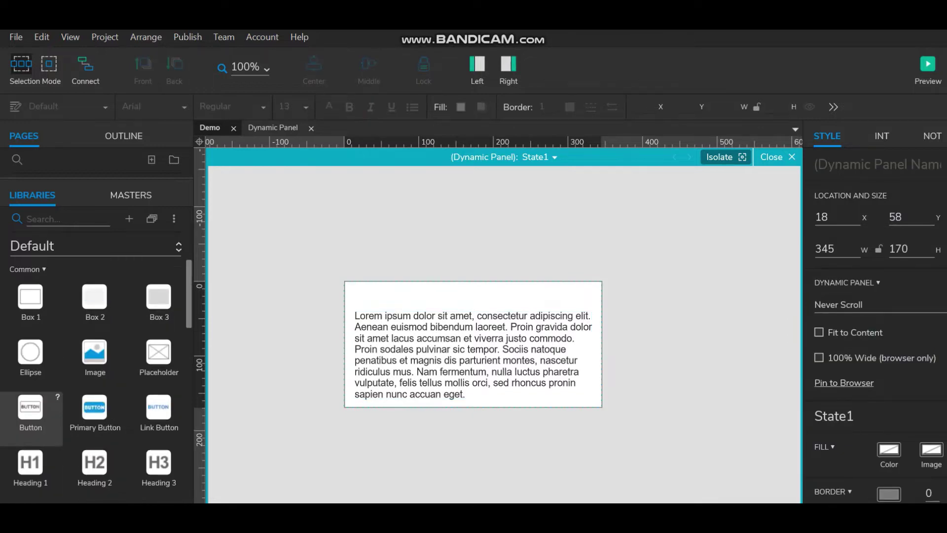
scroll(30, 399, down, 3)
drag(31, 339, 368, 305)
double_click(367, 297)
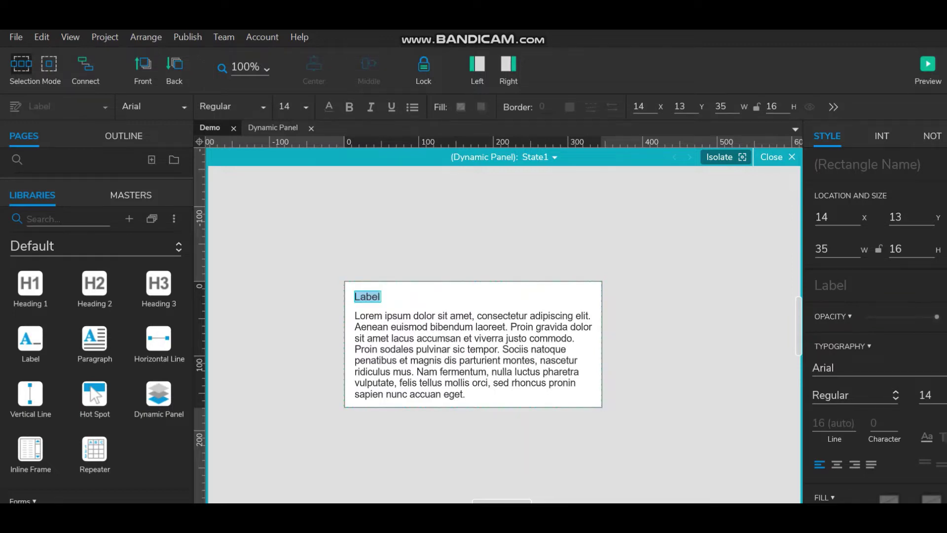
text(Heading- 1)
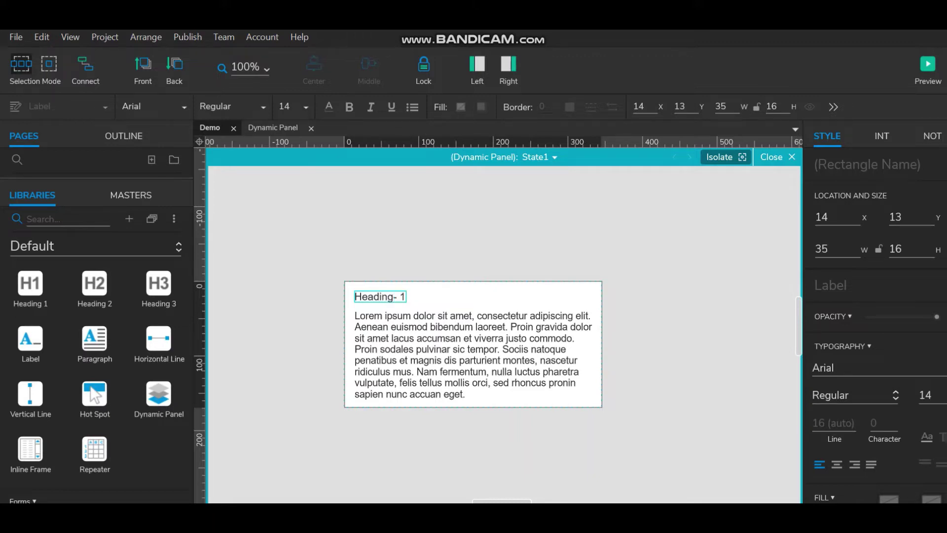
key(Escape)
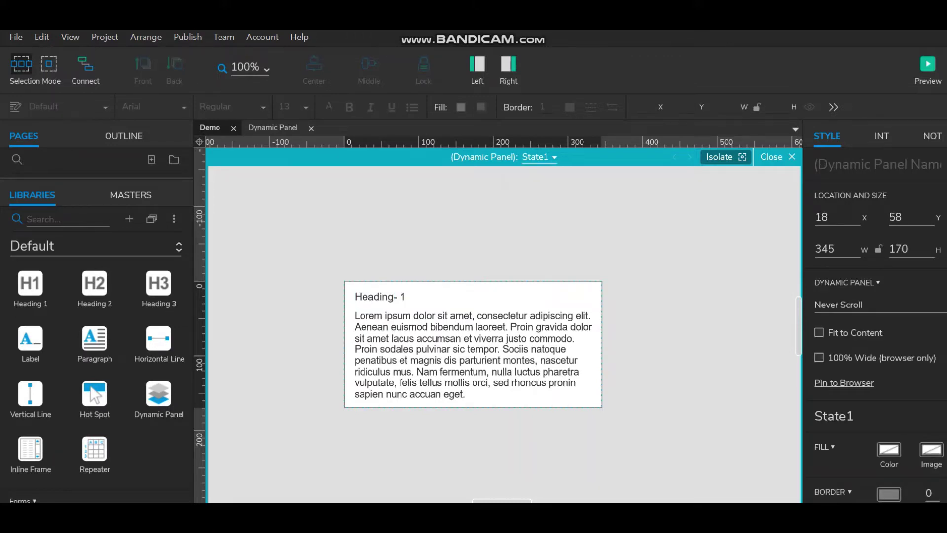
Step: Duplicate State1 as State2 and change the copy's heading to "Heading- 2"
click(539, 157)
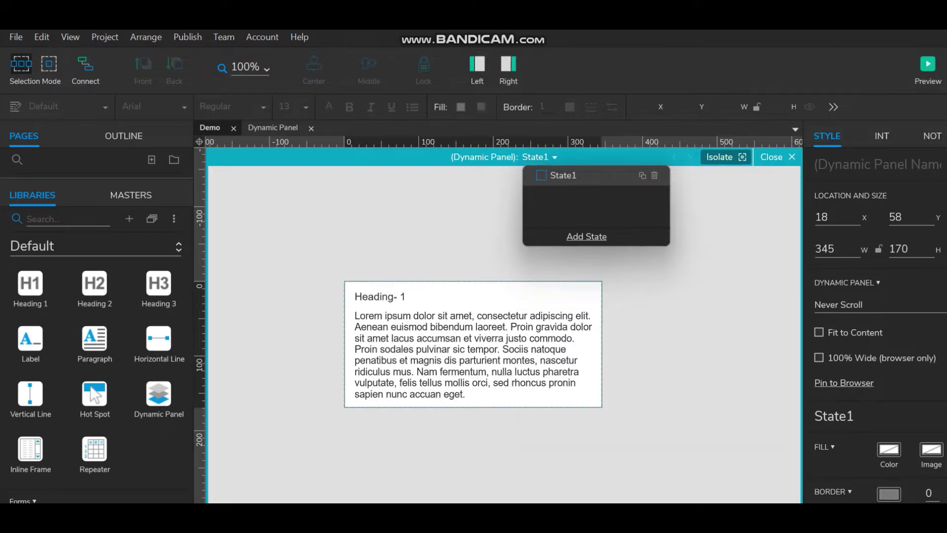
click(643, 175)
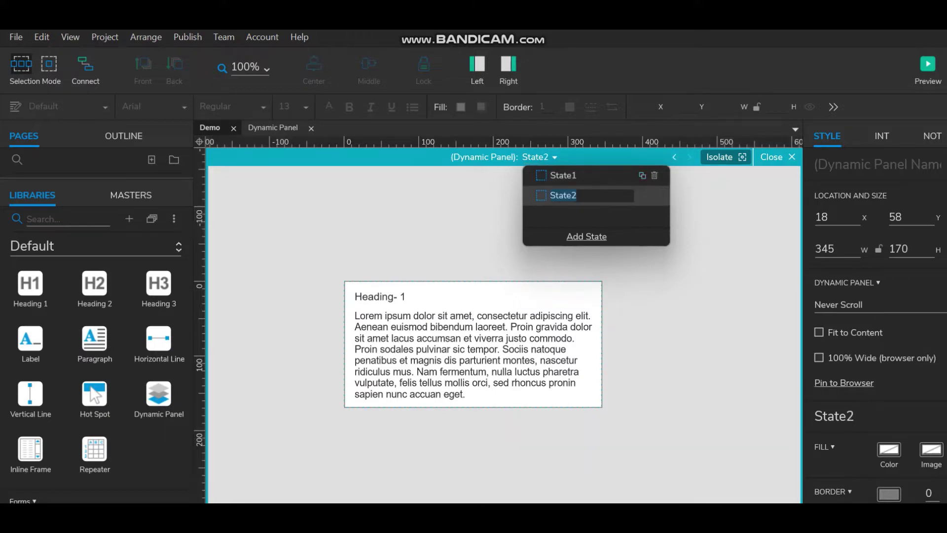
click(470, 231)
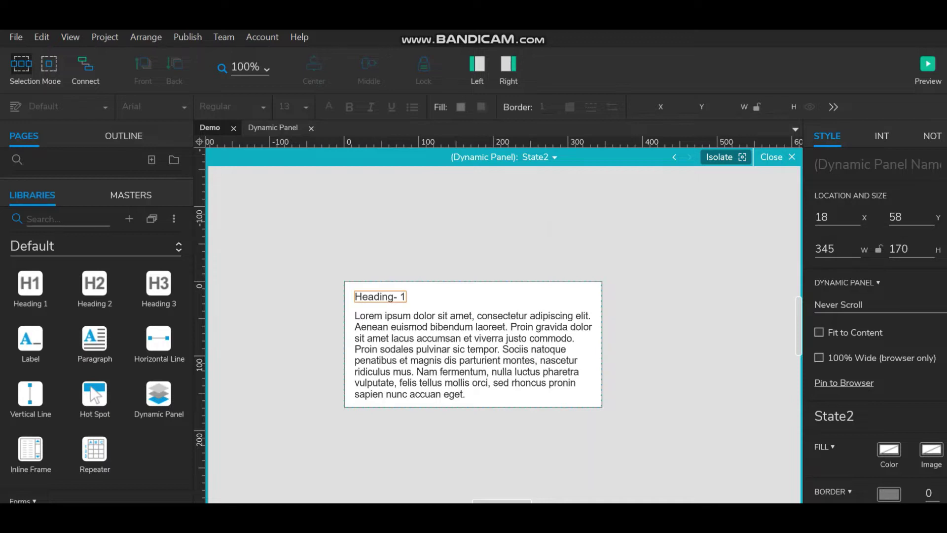
double_click(380, 296)
click(405, 297)
drag(406, 296, 400, 297)
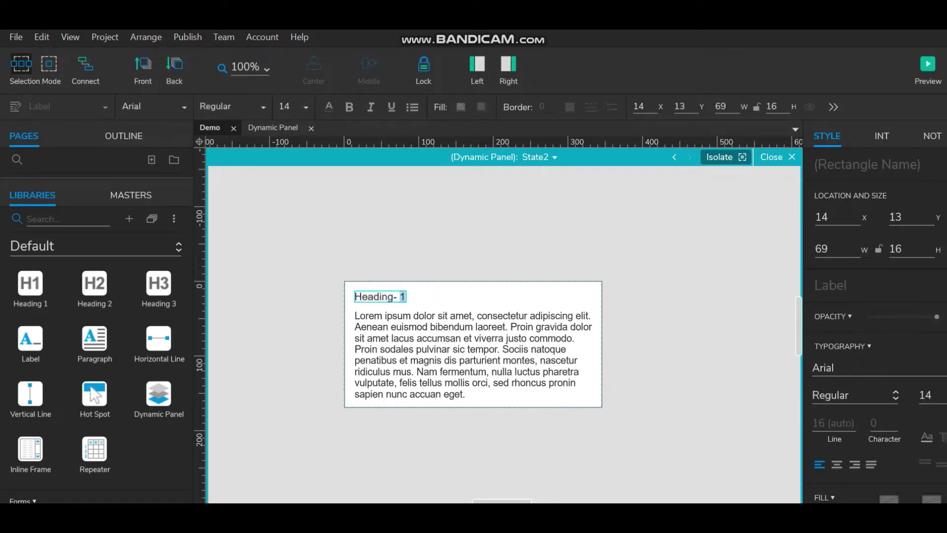
text(2)
key(Escape)
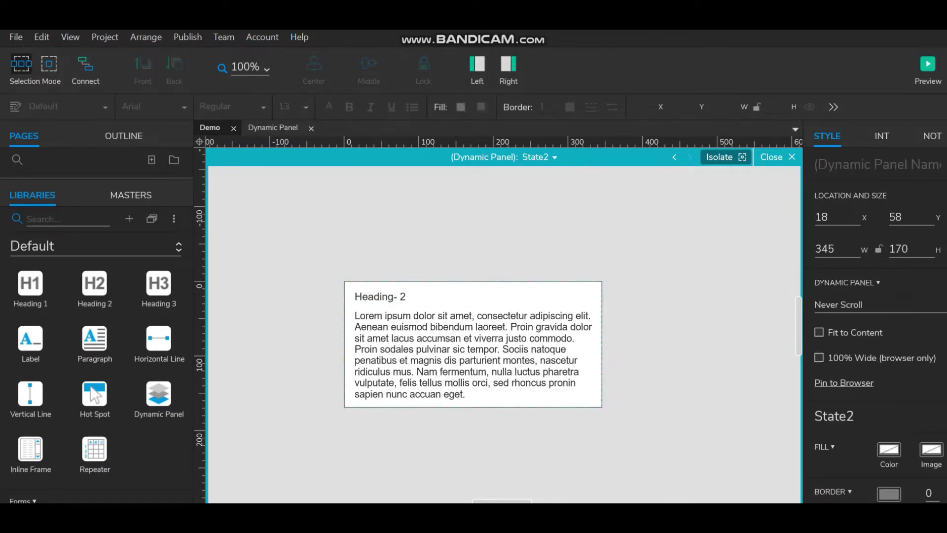
Step: Duplicate State2 as State3 and change the copy's heading to "Heading- 3"
click(538, 157)
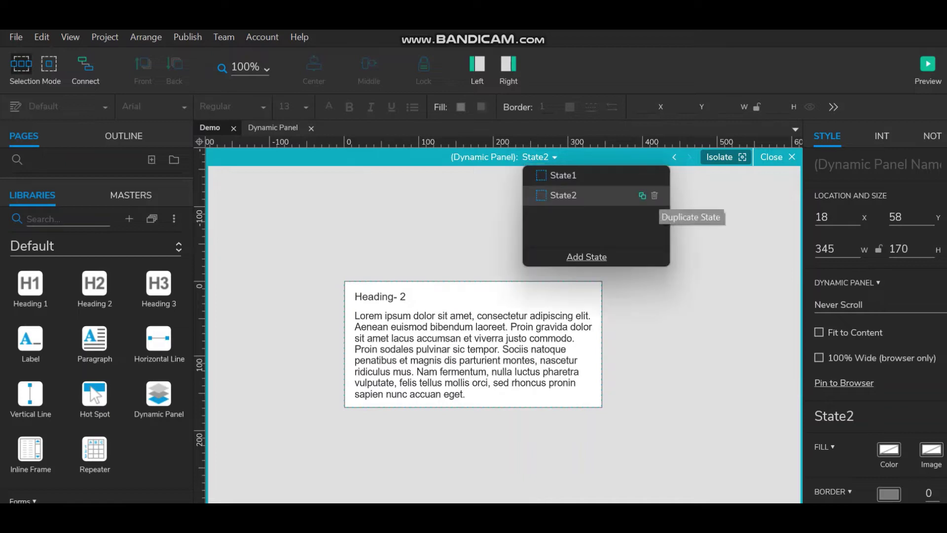
click(642, 195)
click(387, 297)
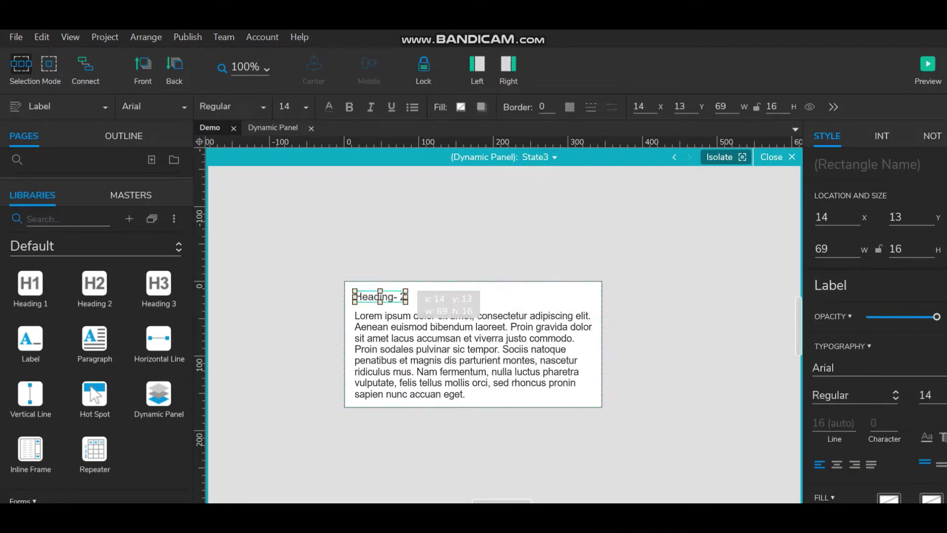
double_click(387, 296)
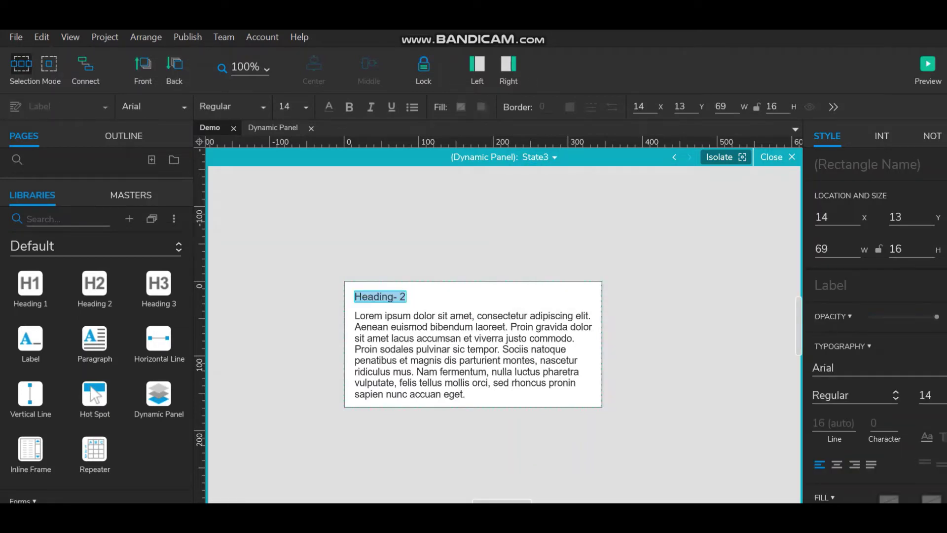
drag(406, 296, 399, 296)
text(3)
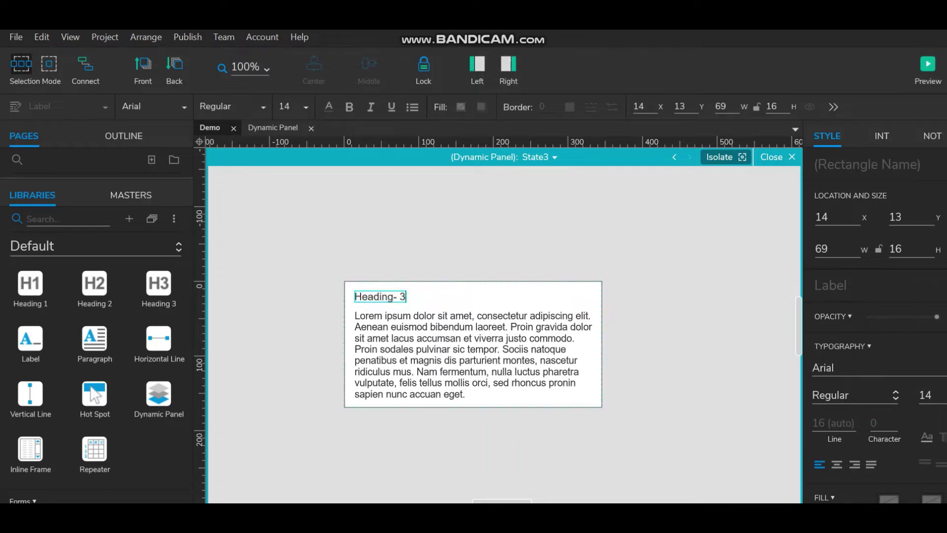
Step: Duplicate State3 as State4 and change the copy's heading to "Heading- 4"
click(540, 157)
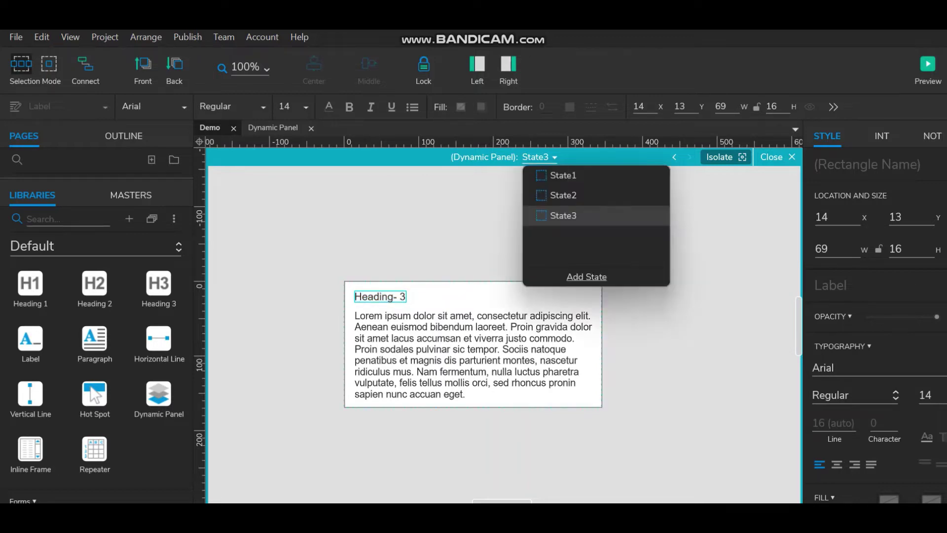
click(642, 215)
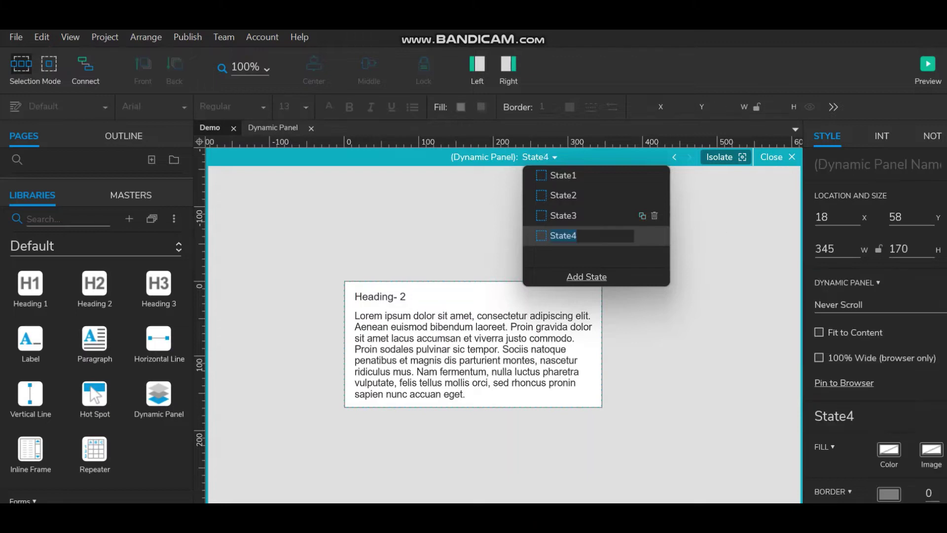
double_click(380, 296)
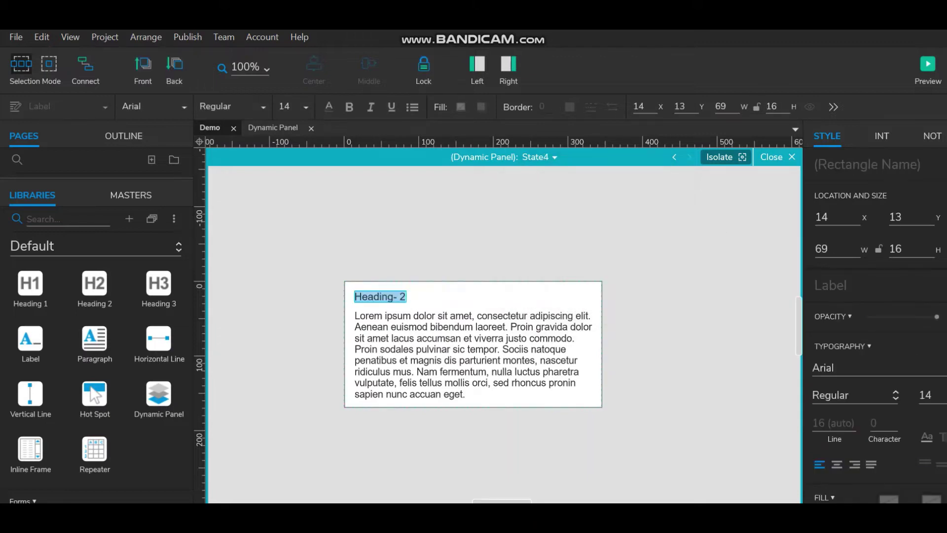
click(397, 296)
drag(397, 296, 406, 296)
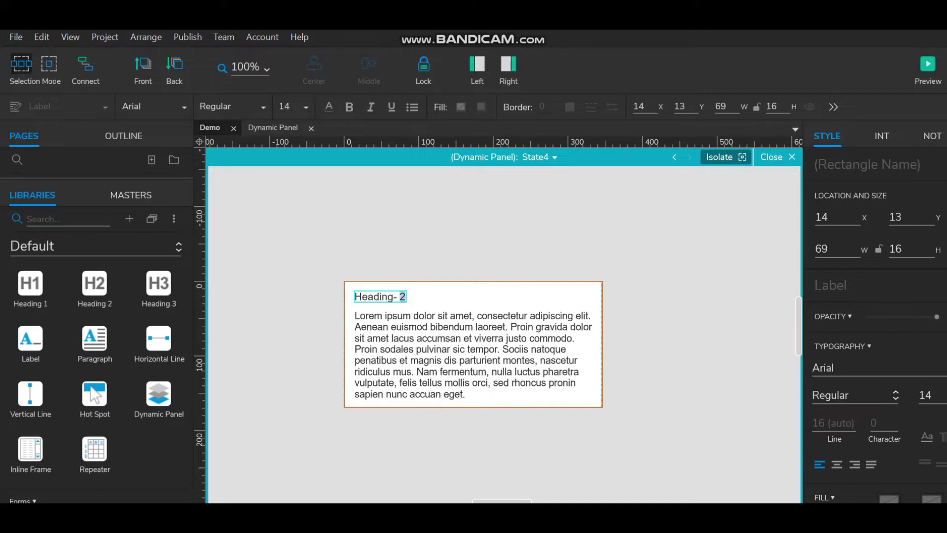
text(4)
key(Escape)
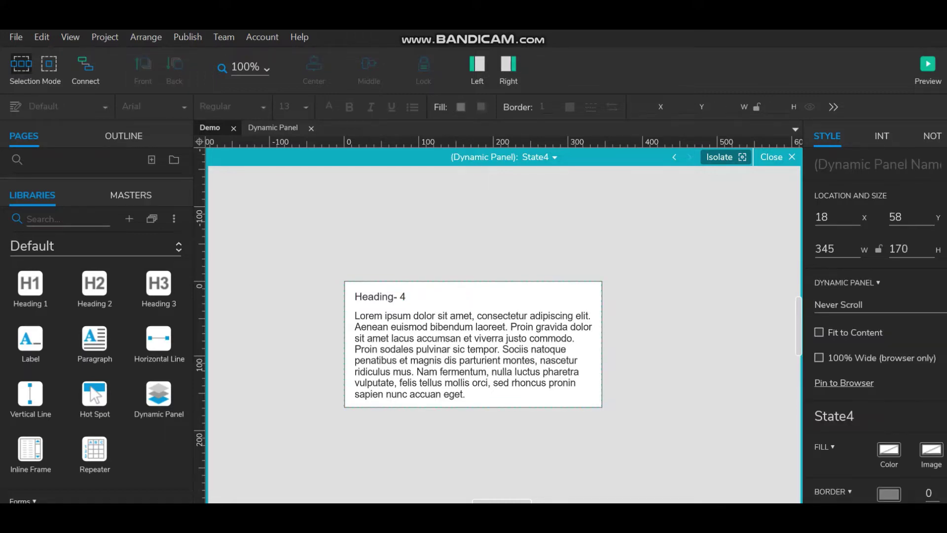
Step: Switch the dynamic panel to State3 and fill its background box with solid pink
click(540, 157)
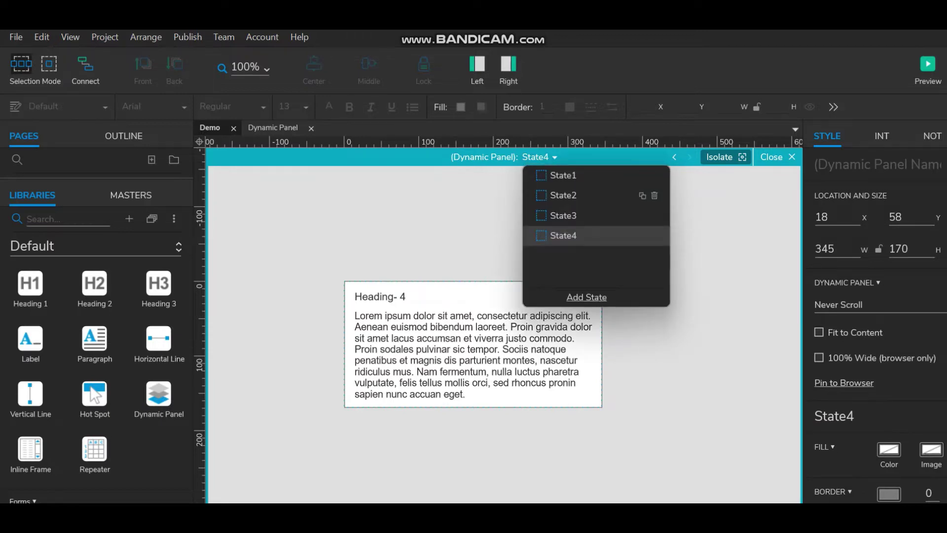
click(563, 195)
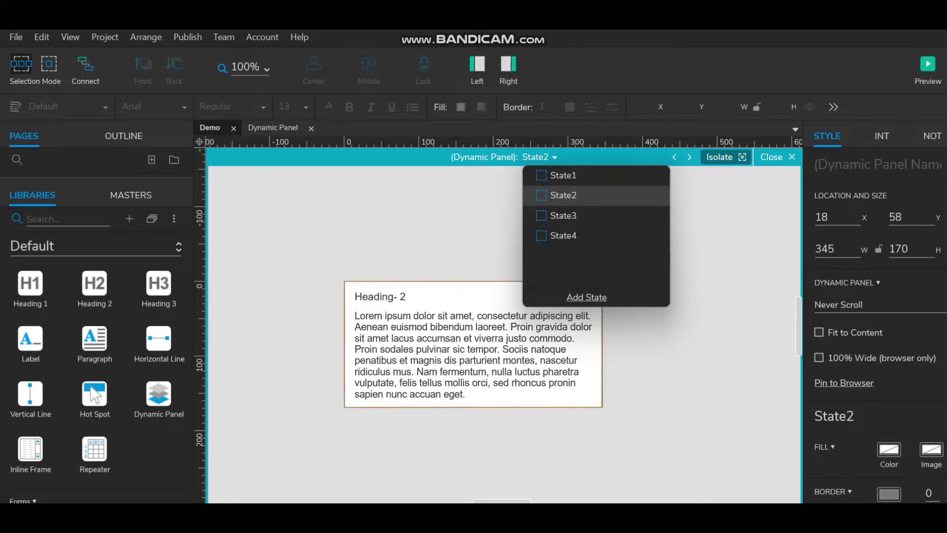
click(563, 215)
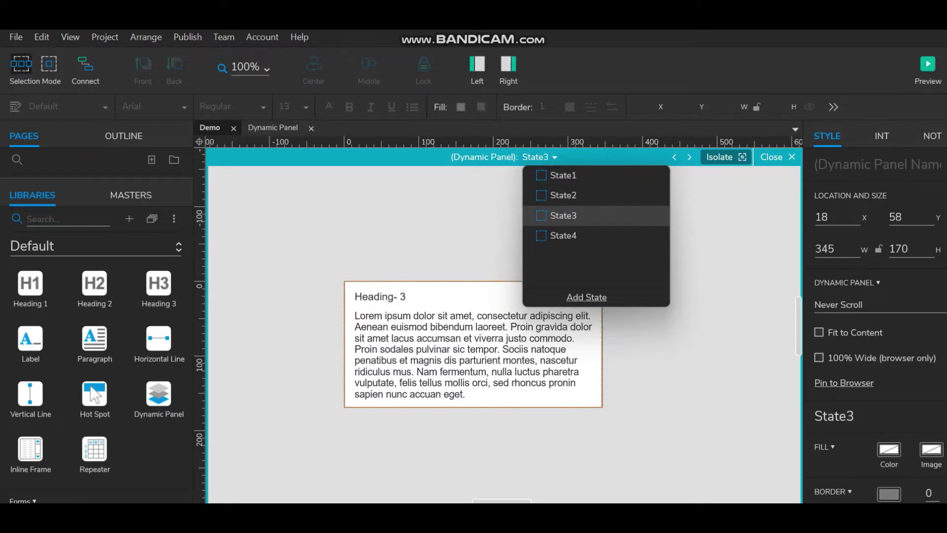
click(345, 275)
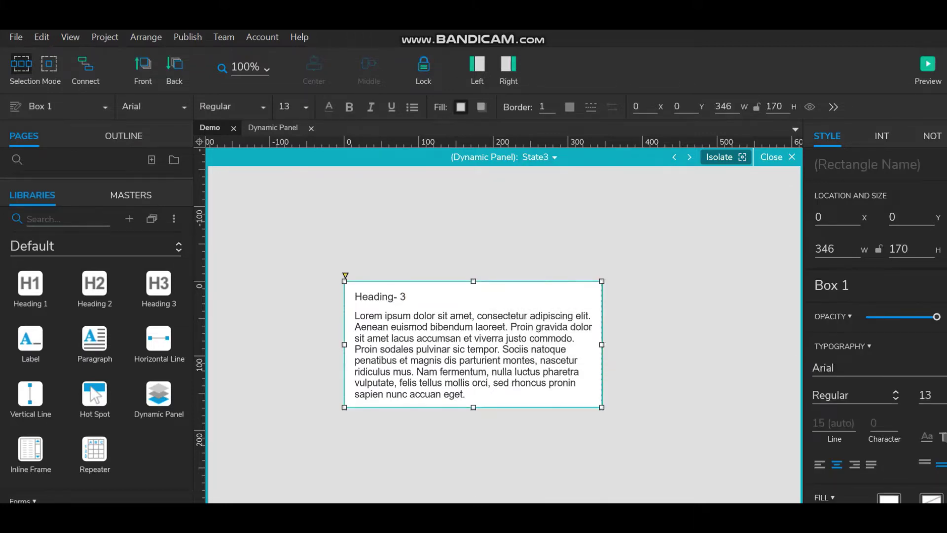
click(461, 107)
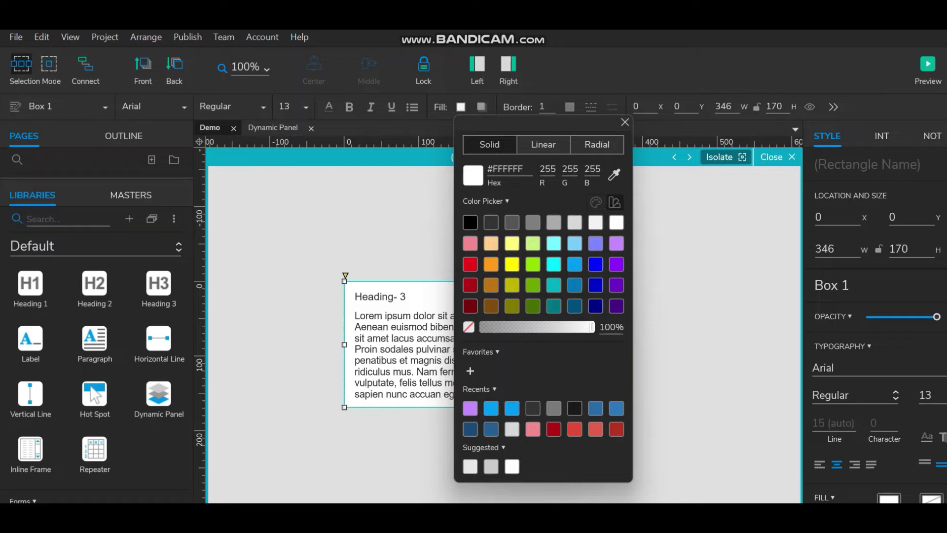
click(470, 243)
click(690, 276)
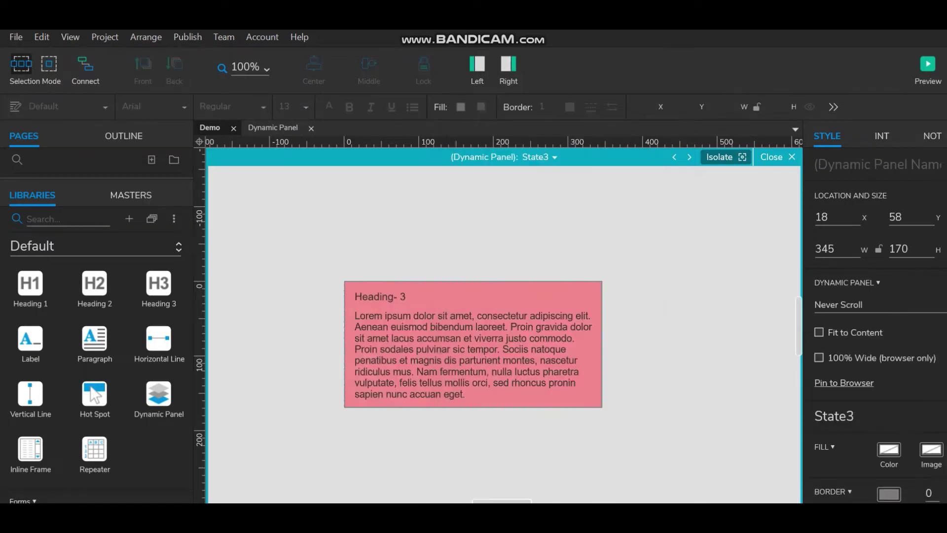
Step: Set the text colour of State3's pink background box to white (#FFFFFF)
click(346, 285)
click(329, 107)
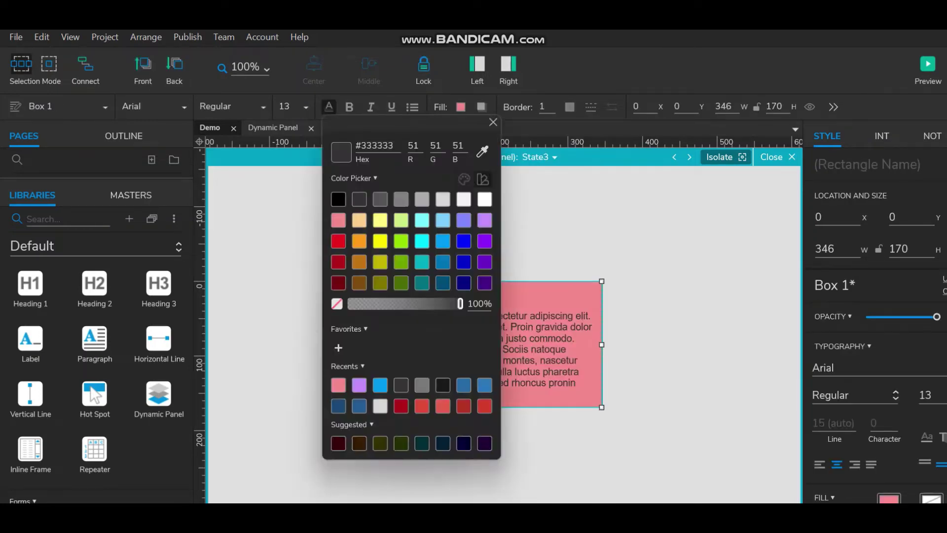
click(485, 199)
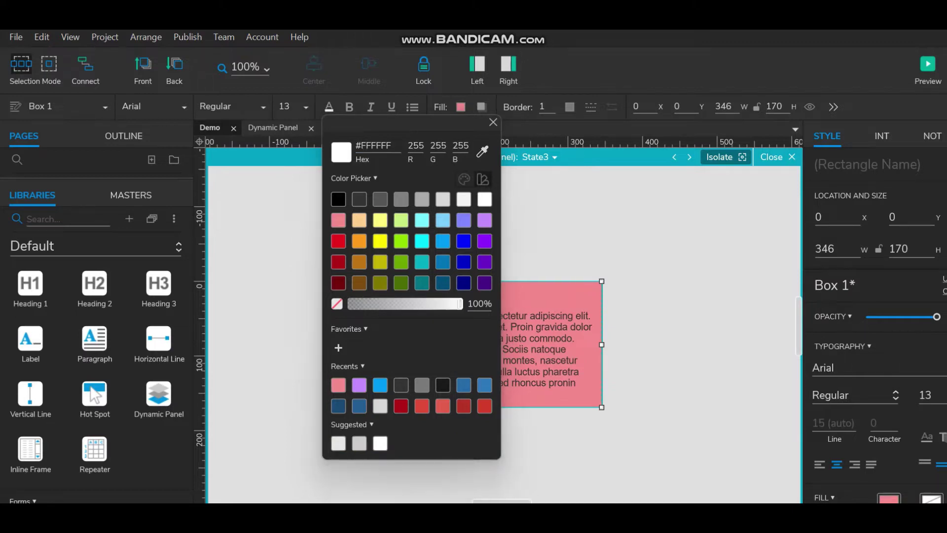
click(552, 229)
Step: Set the text colour of both the paragraph and the heading label in State3 to white
click(484, 345)
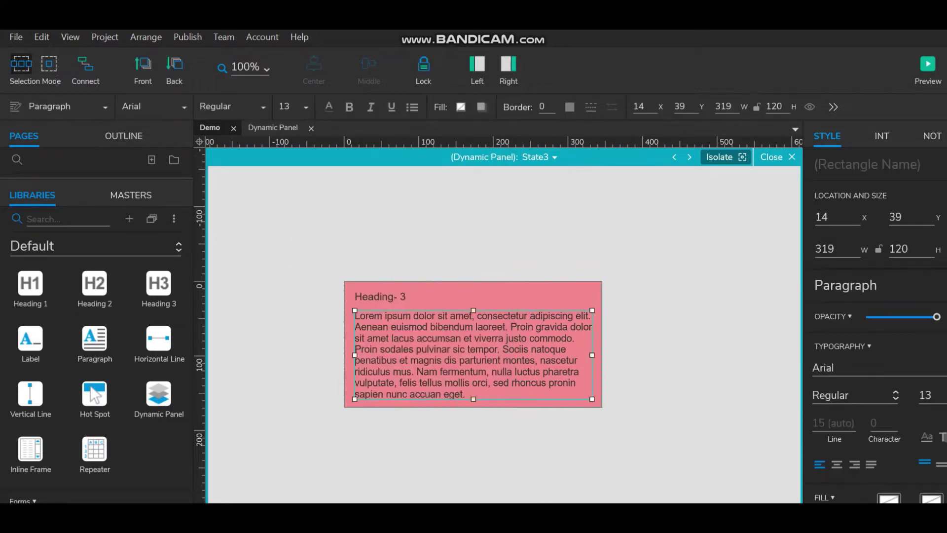
click(329, 107)
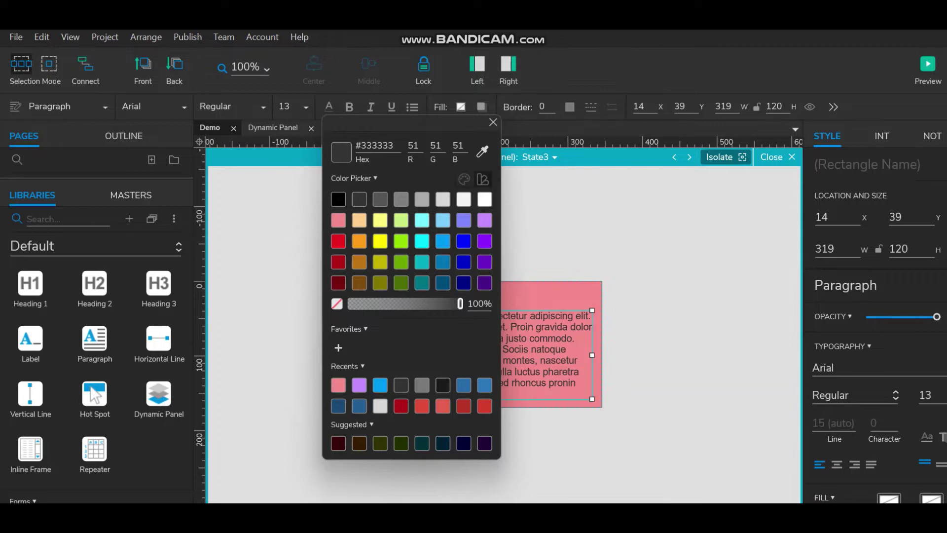
click(485, 199)
click(552, 230)
click(380, 296)
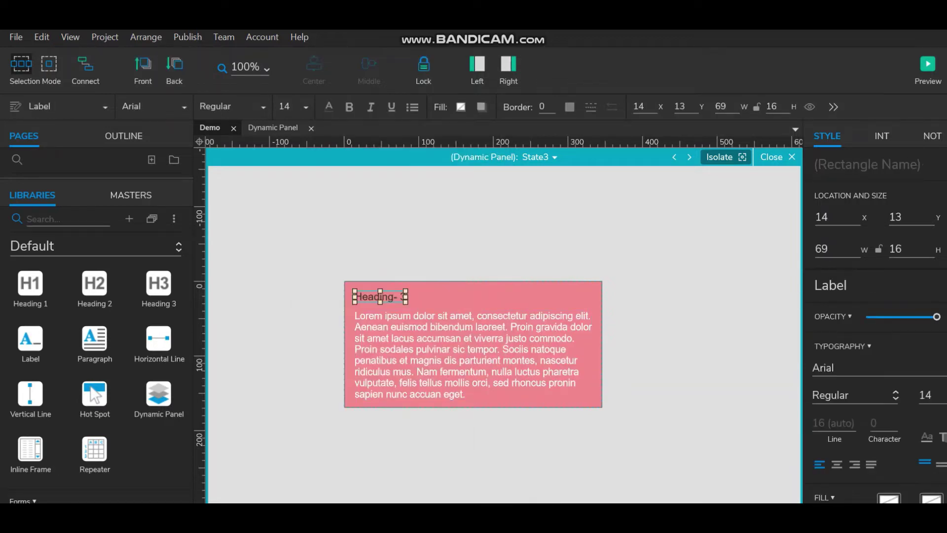
click(329, 106)
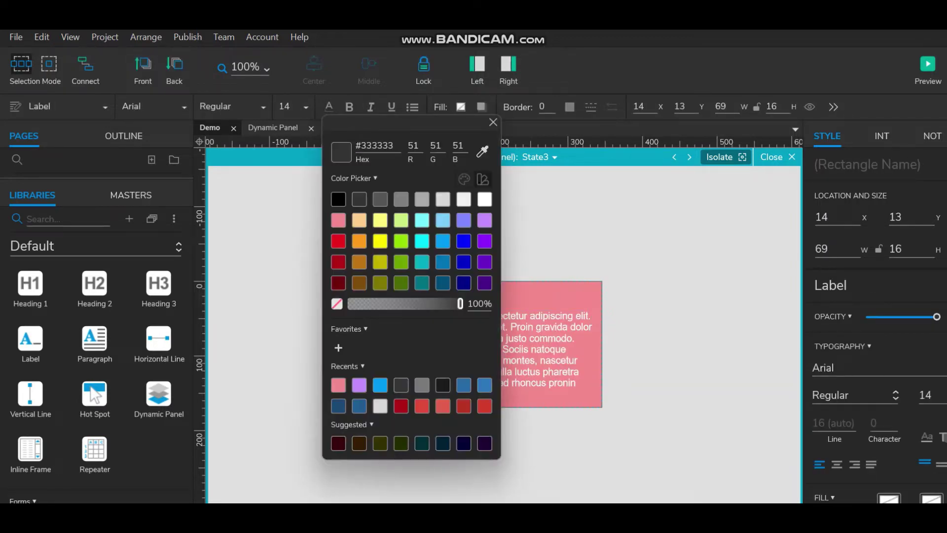
click(485, 200)
click(553, 230)
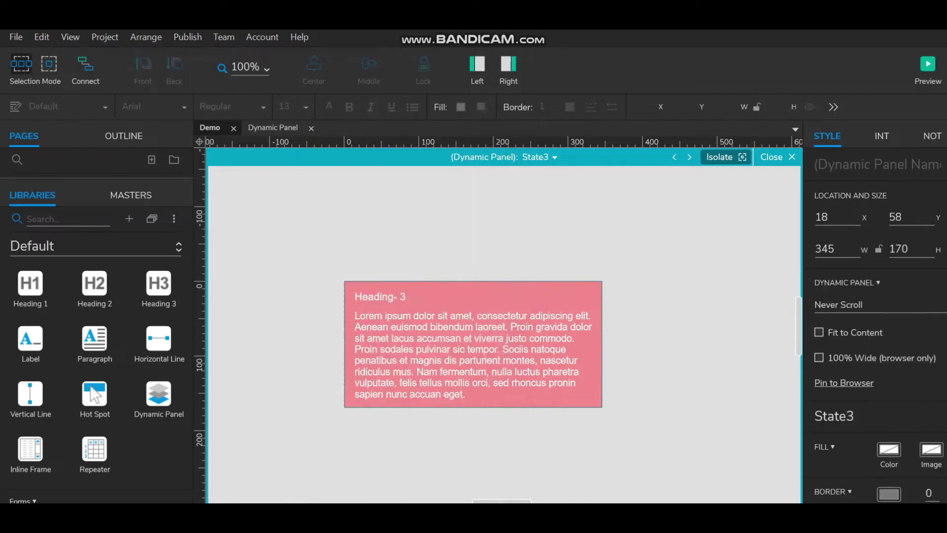
Step: Make the "Heading- 3" label in State3 bold
click(380, 297)
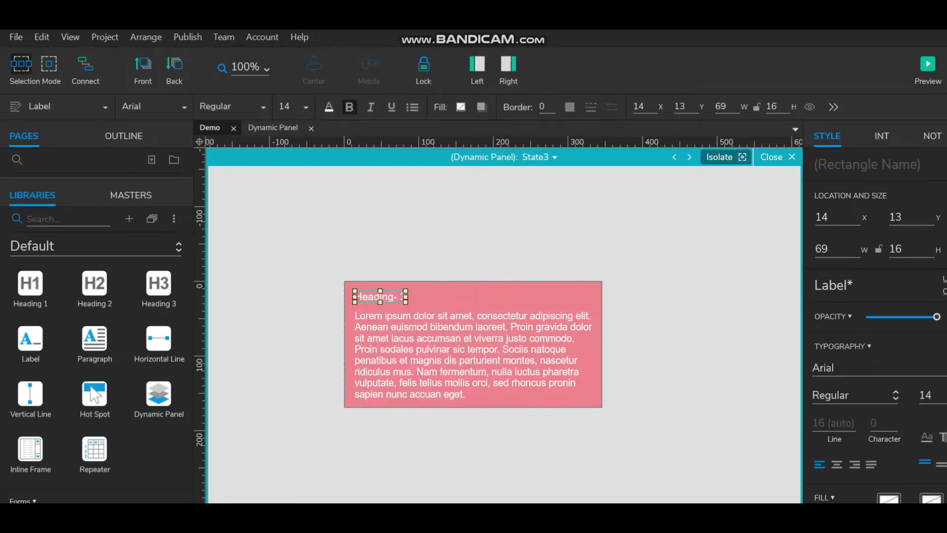
key(ctrl+b)
key(Escape)
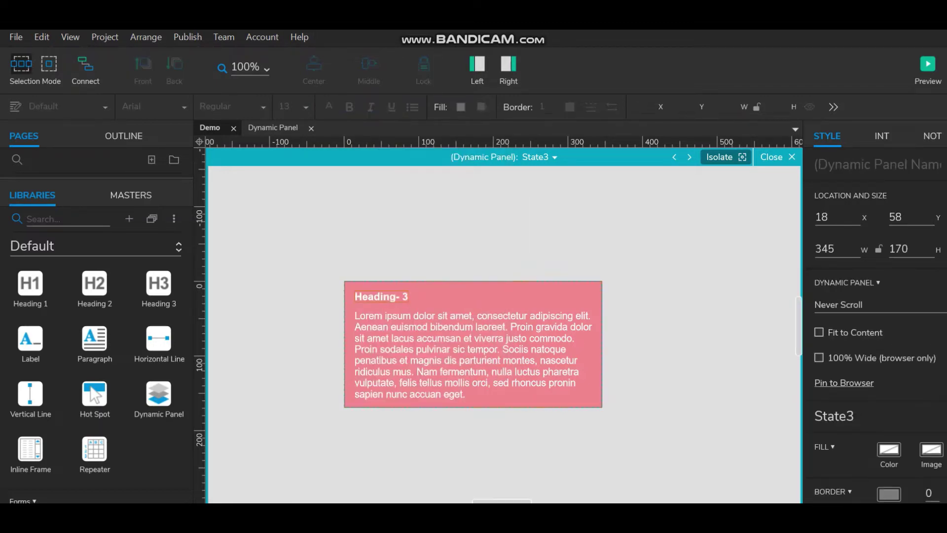
click(381, 297)
click(424, 338)
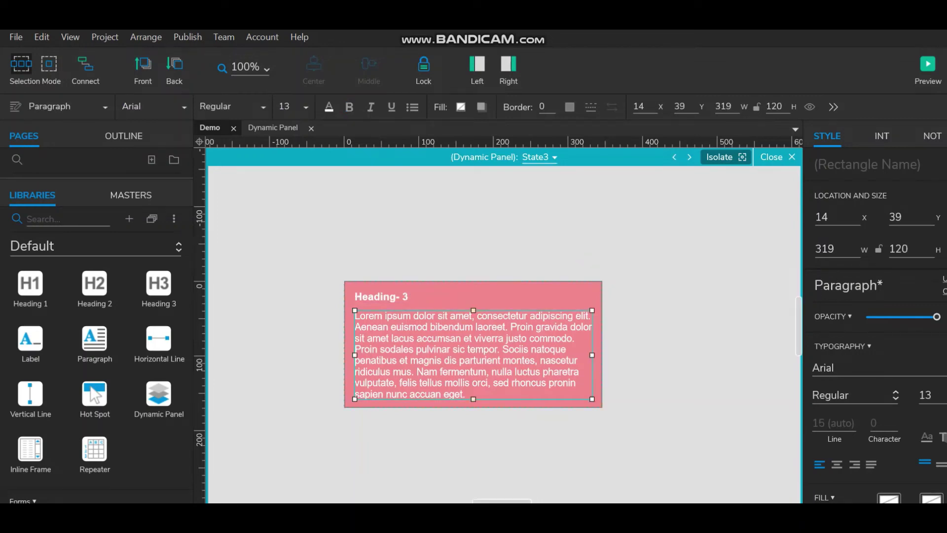
Step: Switch to State4 and resize its paragraph to about 144 wide by 112 high
click(539, 157)
click(563, 235)
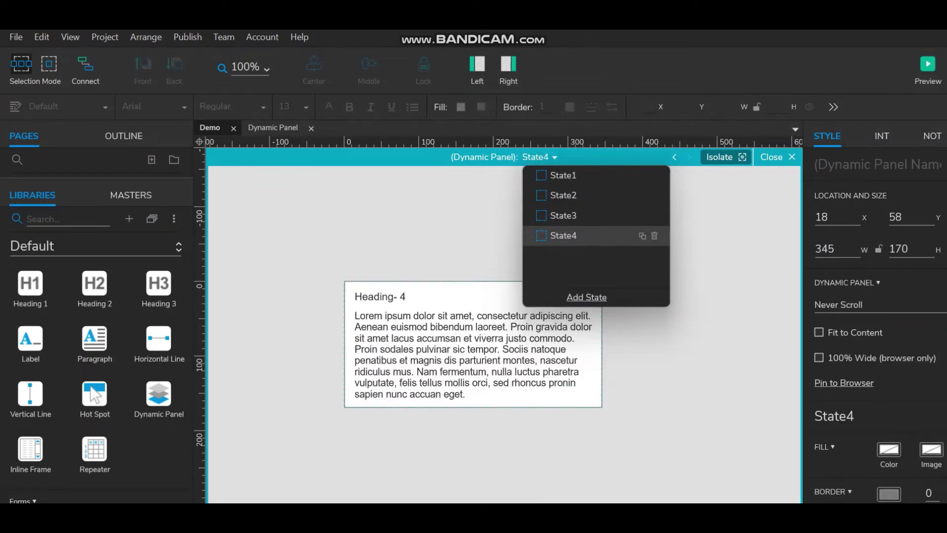
click(473, 353)
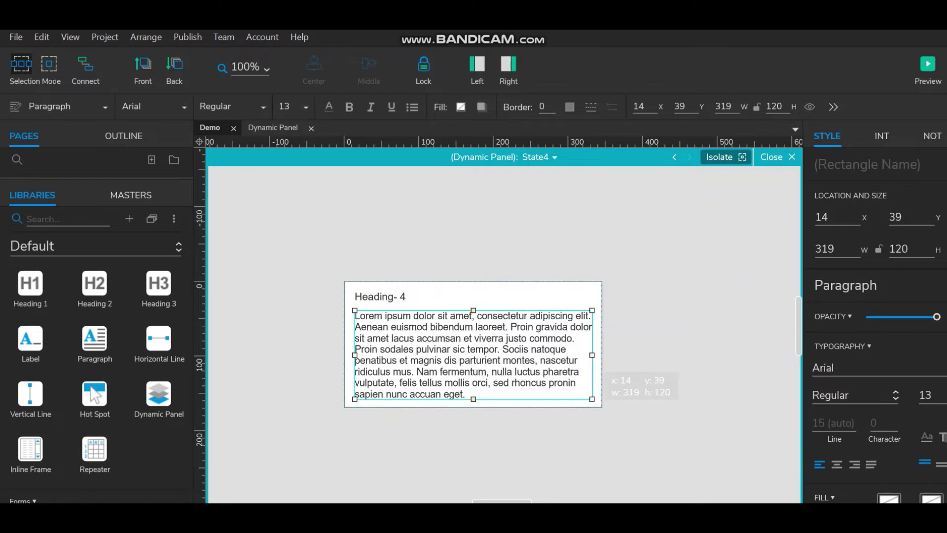
drag(592, 354, 462, 355)
scroll(461, 296, down, 3)
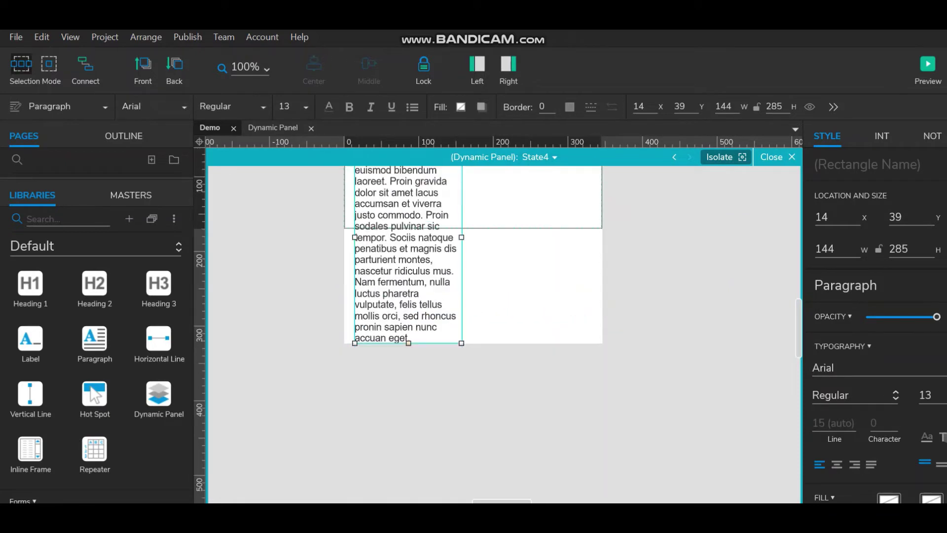
drag(409, 343, 409, 214)
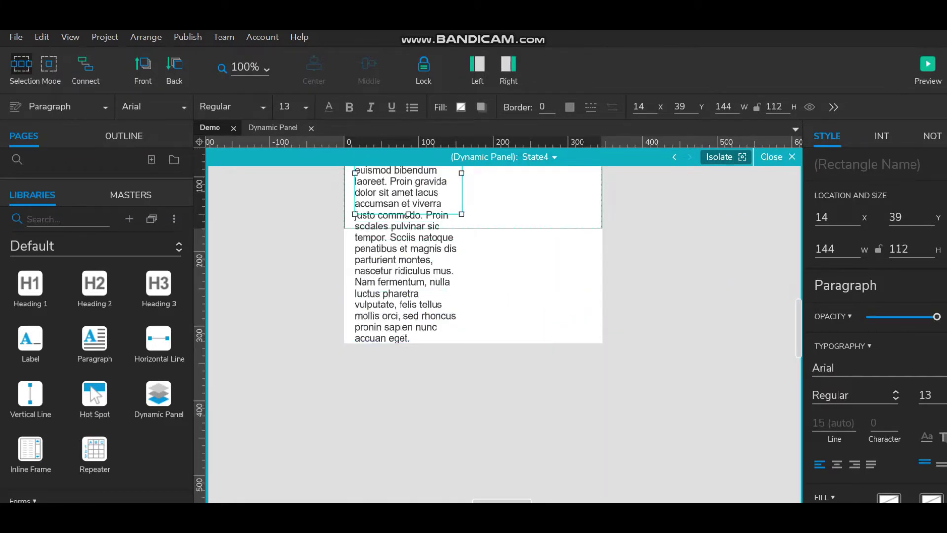
scroll(408, 246, up, 3)
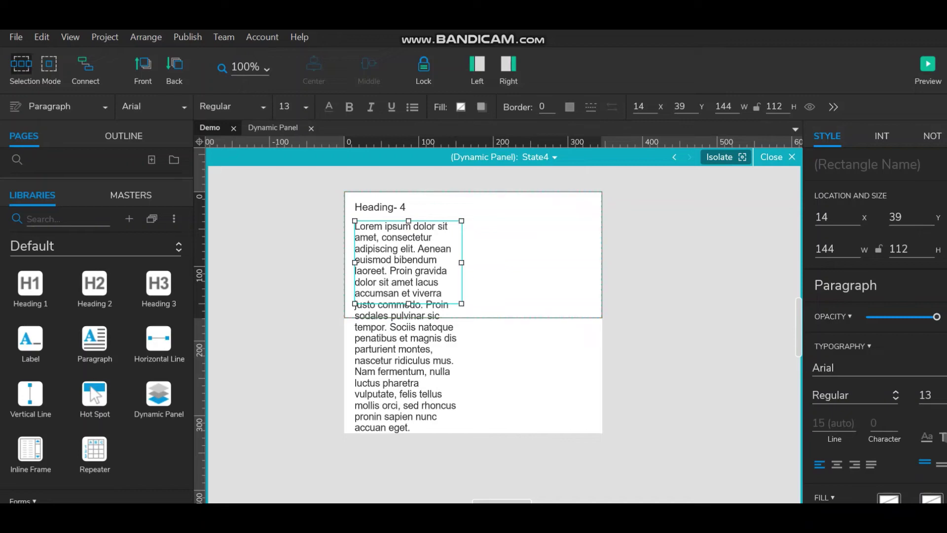
Step: Delete the State4 paragraph's text after "accumsan et viverra" and move the paragraph to X 188, Y 42
double_click(408, 262)
drag(410, 428, 352, 305)
key(BackSpace)
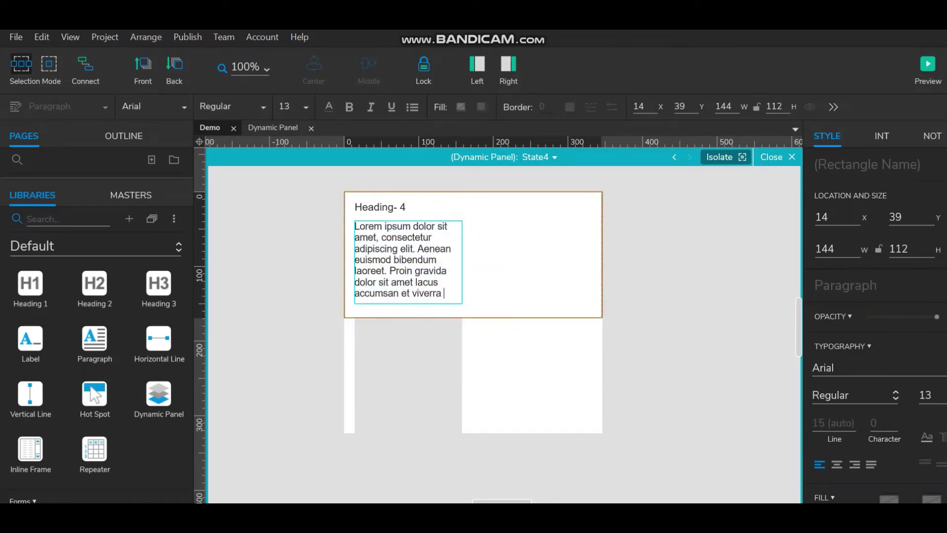
key(Escape)
key(Escape)
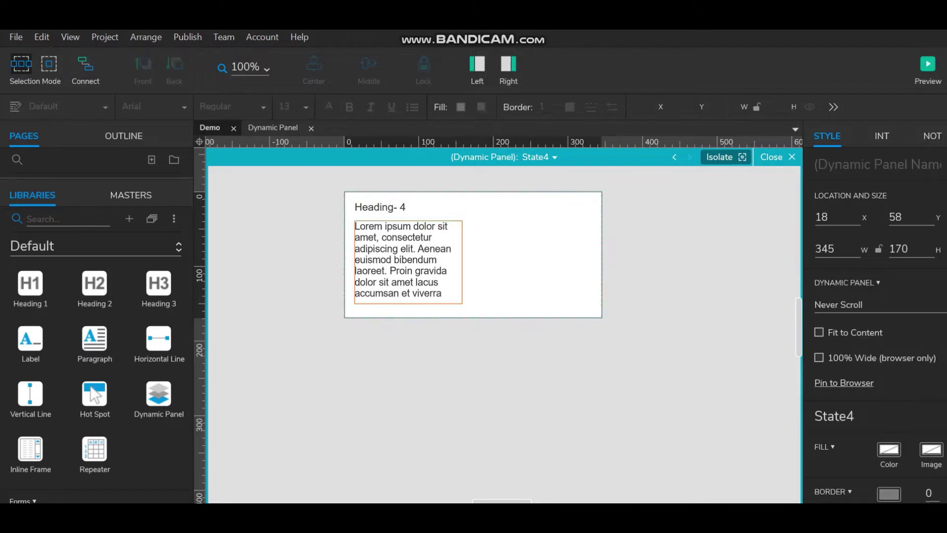
drag(408, 263, 585, 272)
Step: Add a Placeholder below the State4 heading at X 14, Y 42 and resize it to about 159 wide by 90 high
scroll(31, 362, up, 4)
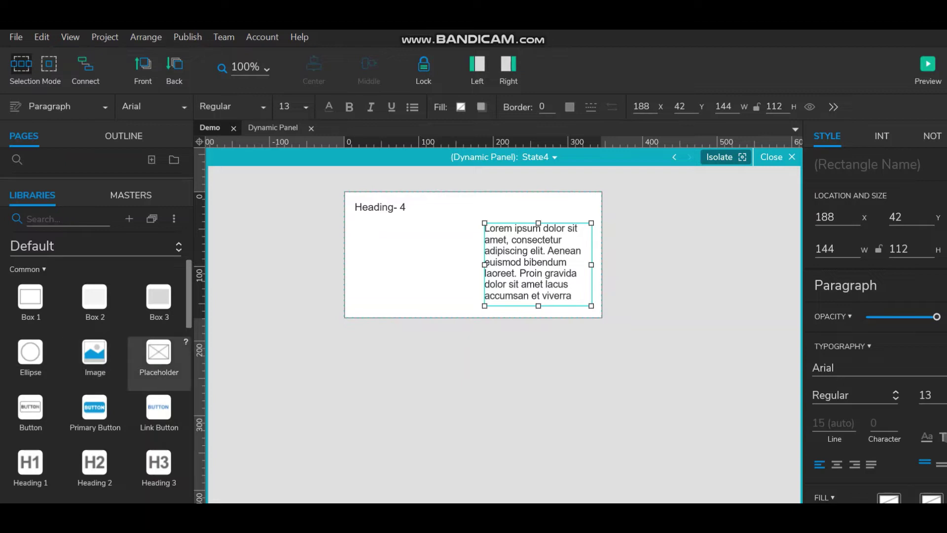
drag(159, 353, 480, 295)
drag(467, 286, 466, 286)
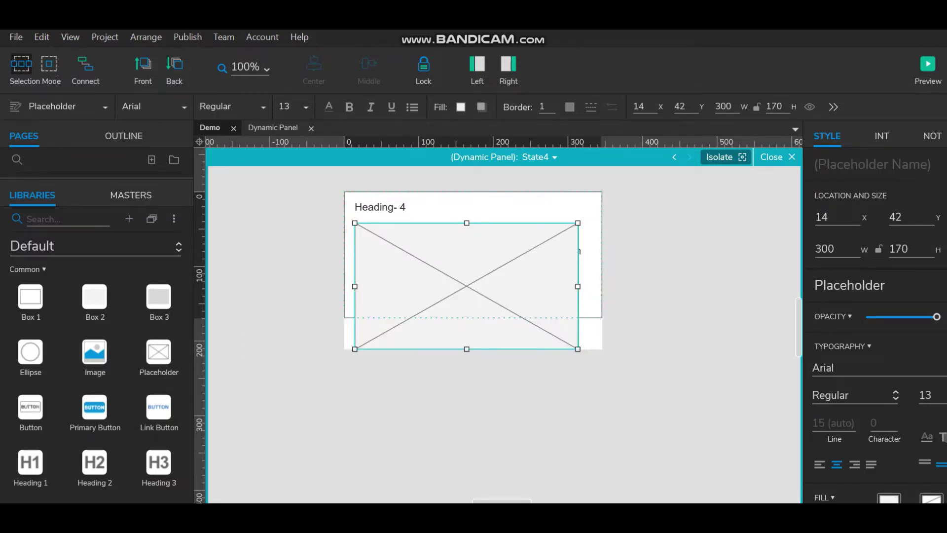
drag(578, 349, 472, 290)
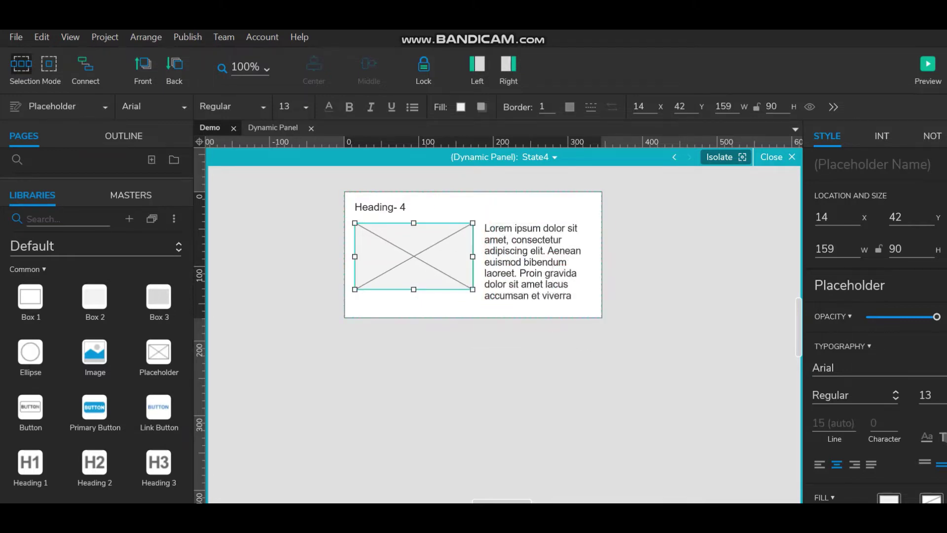
Step: Extend the placeholder's height so its lower edge lines up with the last line of the neighbouring paragraph
click(493, 338)
click(528, 266)
click(429, 261)
drag(473, 289, 472, 301)
click(513, 355)
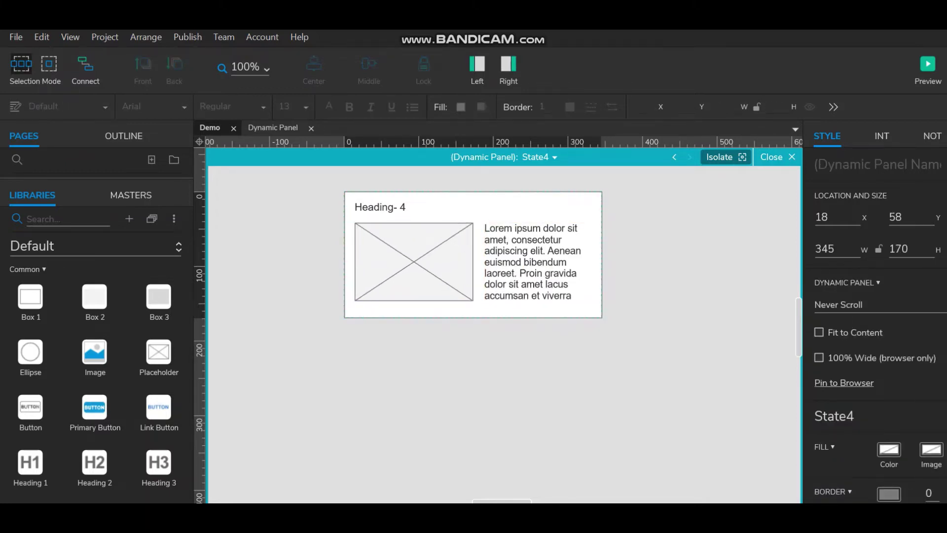
Step: Switch the dynamic panel to State2 and narrow its paragraph to about 144 wide
click(540, 158)
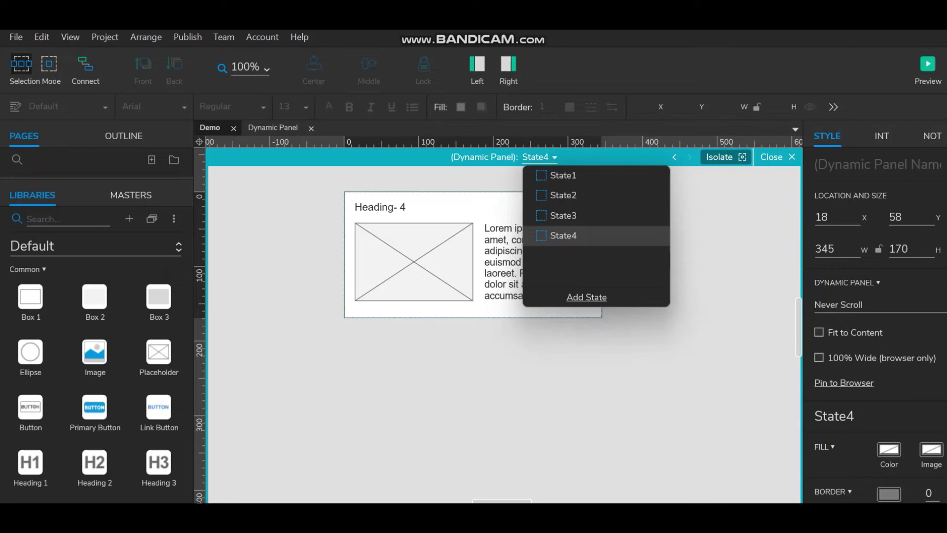
click(563, 216)
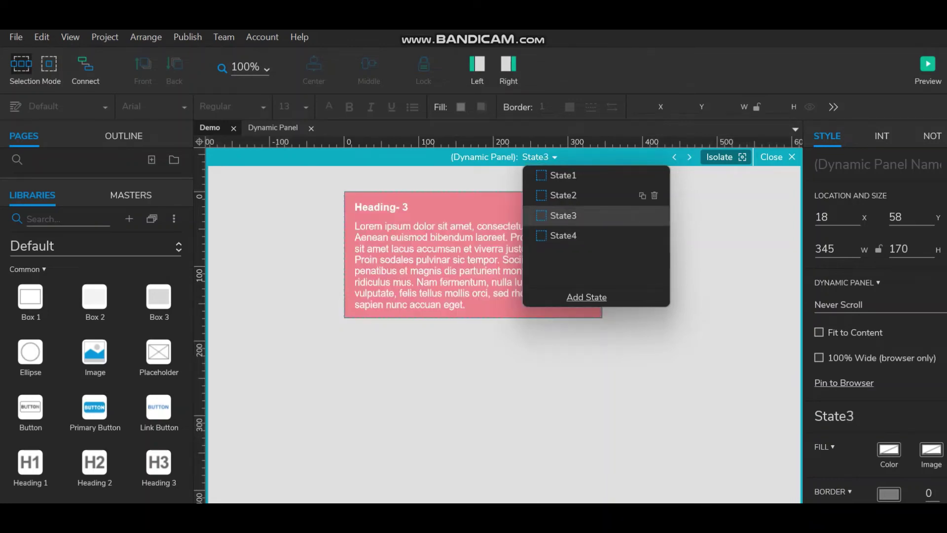
click(564, 195)
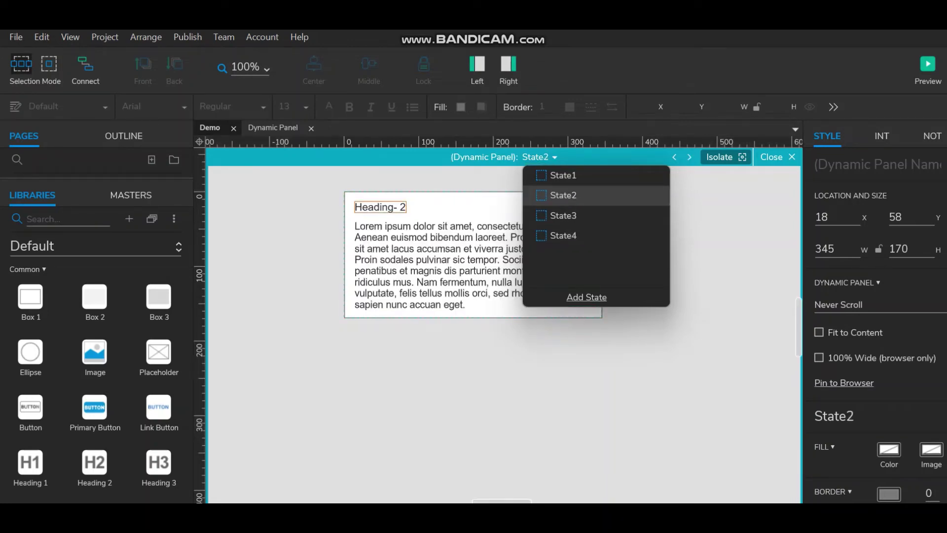
click(444, 265)
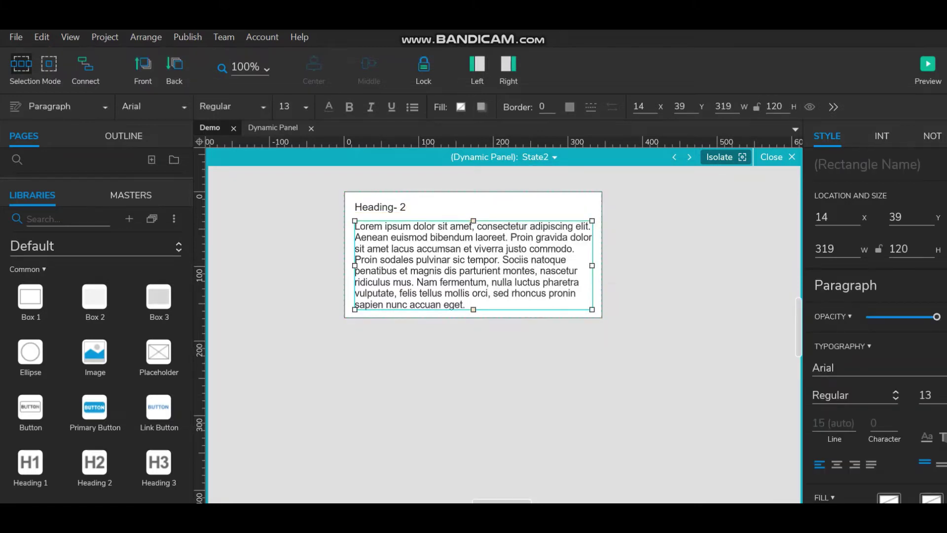
drag(592, 309, 355, 259)
Step: Delete the State2 paragraph's text after "adipiscing elit. Aenean"
double_click(419, 390)
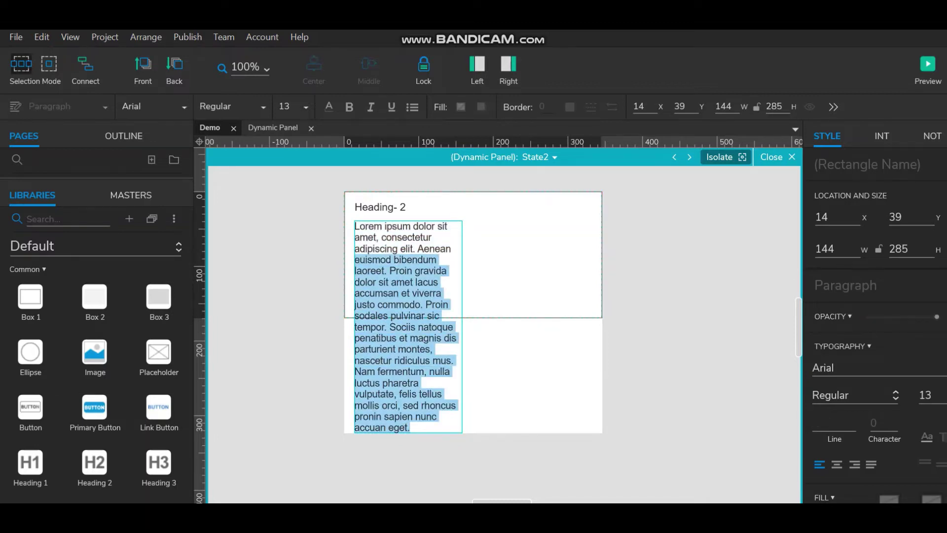
key(BackSpace)
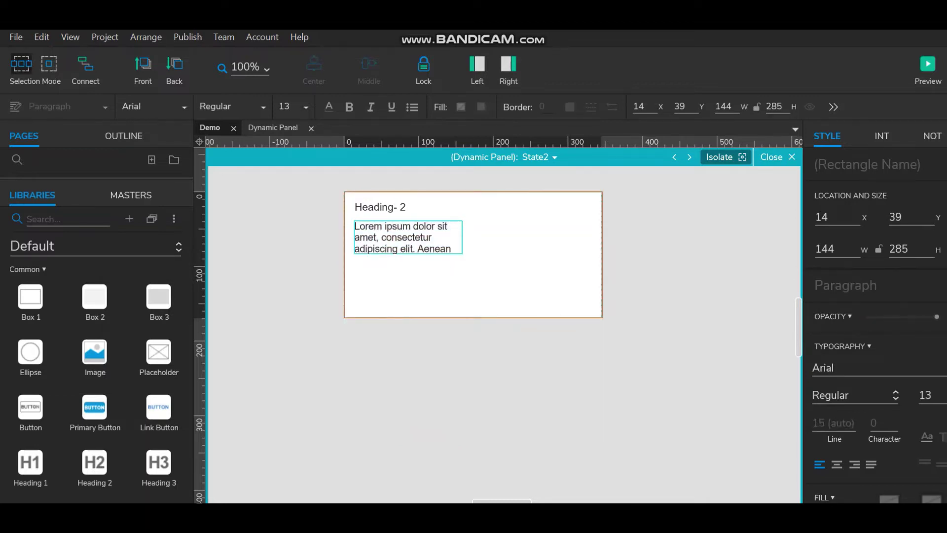
click(444, 291)
Step: Move the shortened State2 paragraph down to X 14, Y 104 and widen it to about 326
click(414, 239)
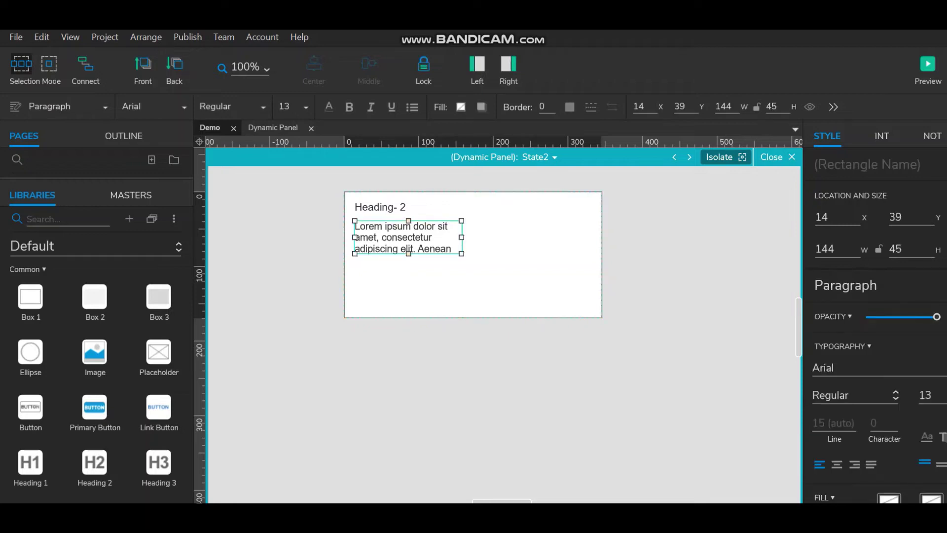
drag(409, 227, 597, 286)
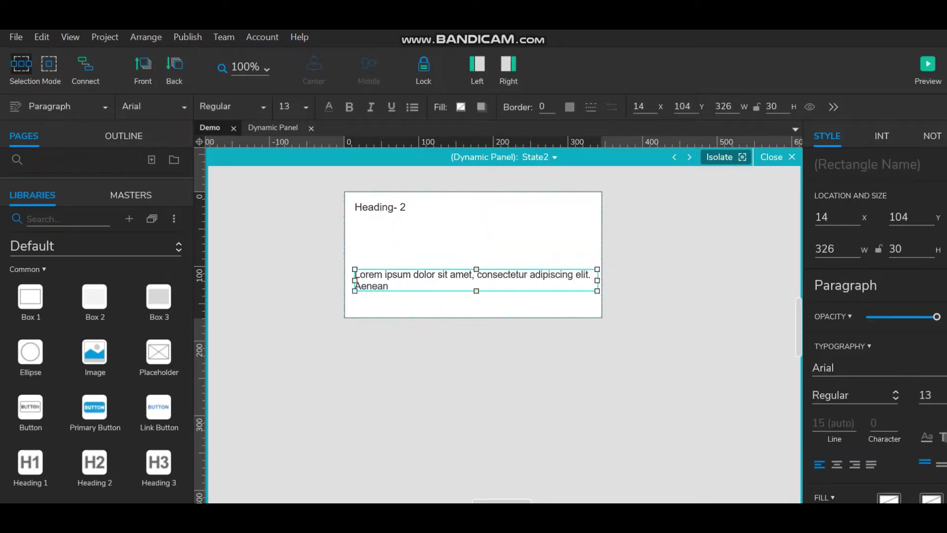
click(537, 365)
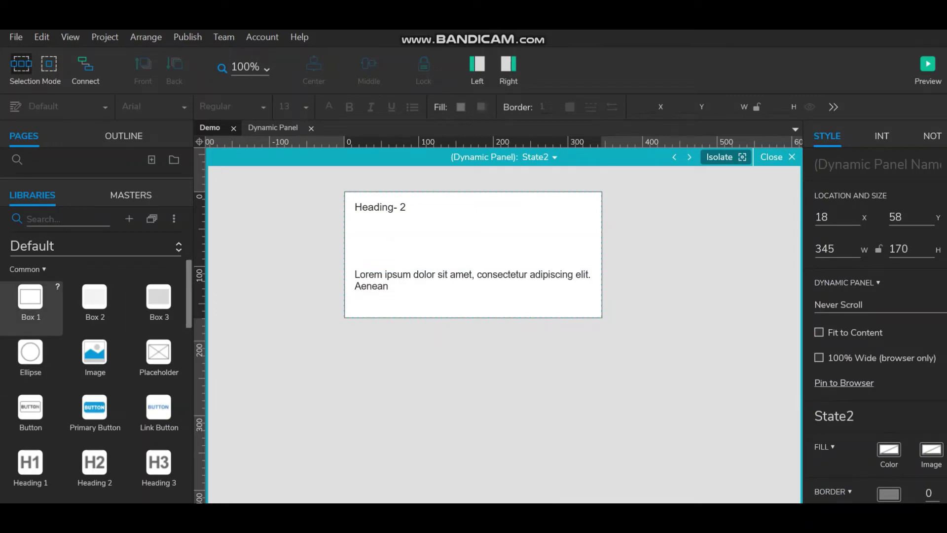
Step: Add a Droplist between the State2 heading and paragraph at about X 19, Y 55
scroll(32, 325, down, 3)
scroll(95, 419, down, 3)
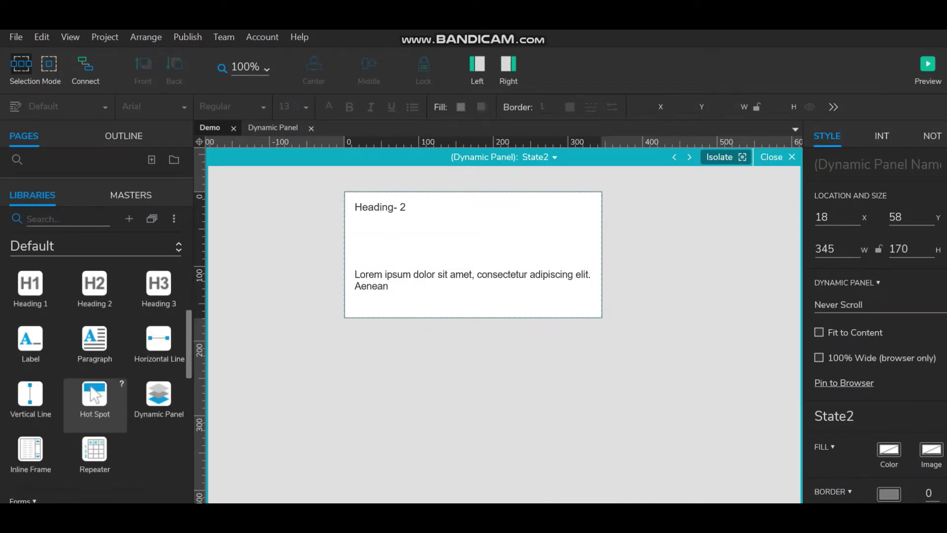
scroll(94, 405, down, 3)
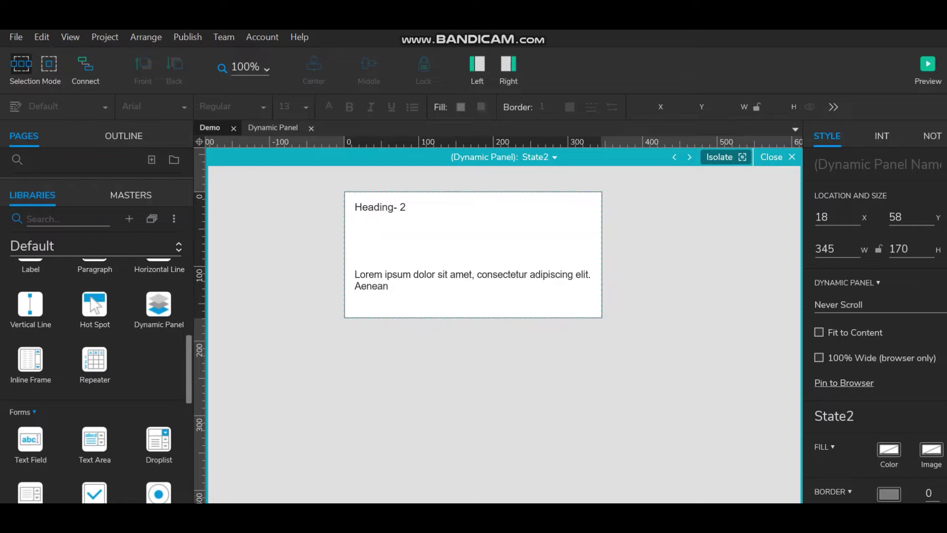
scroll(94, 405, down, 3)
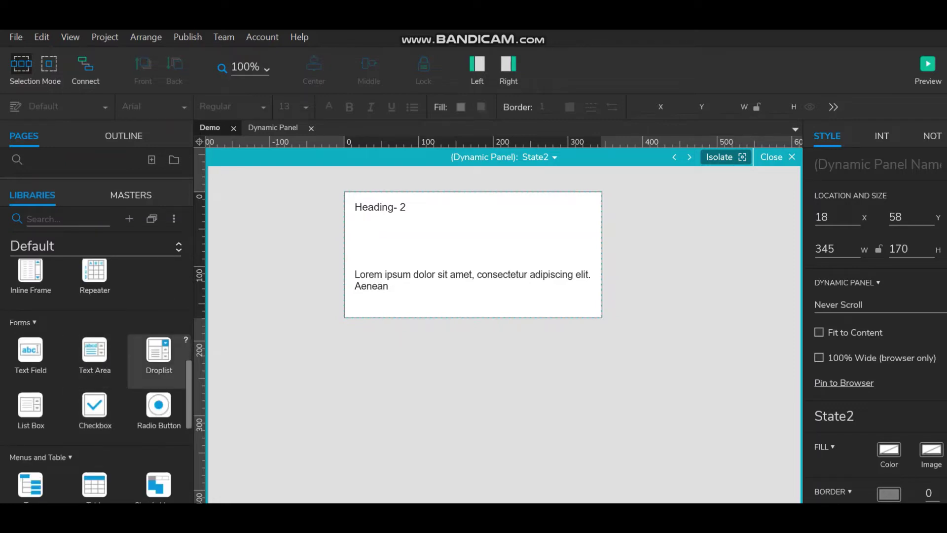
drag(159, 355, 470, 232)
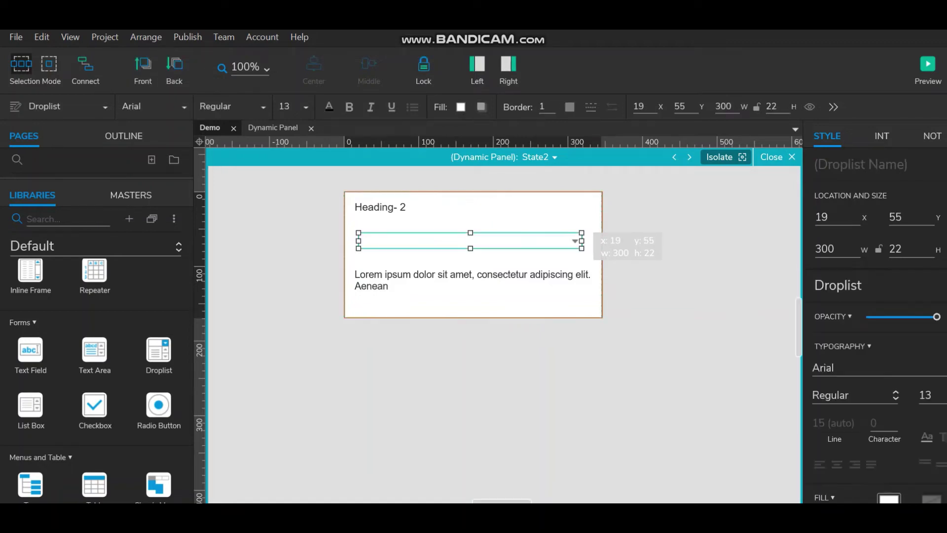
Step: Give the State2 droplist the options Intro, About and Lesson
double_click(470, 240)
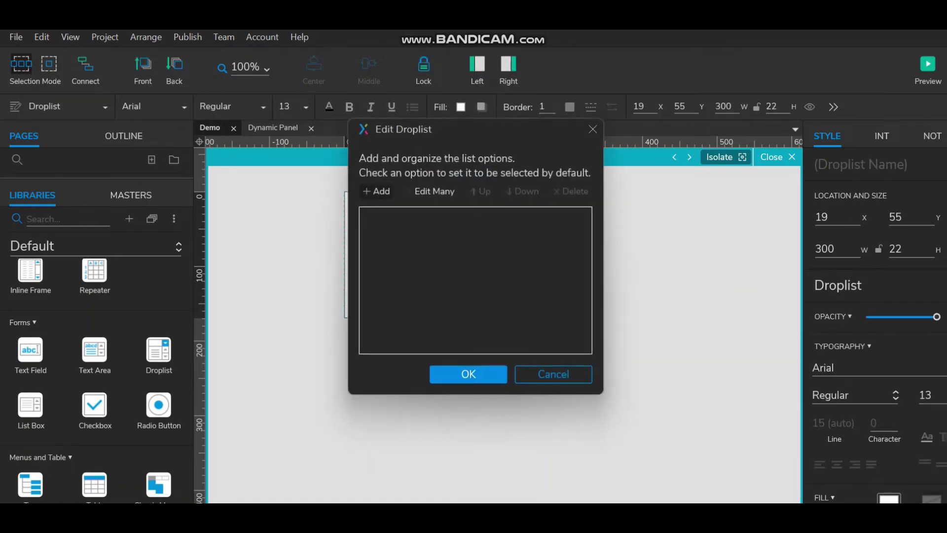
click(377, 191)
text(In)
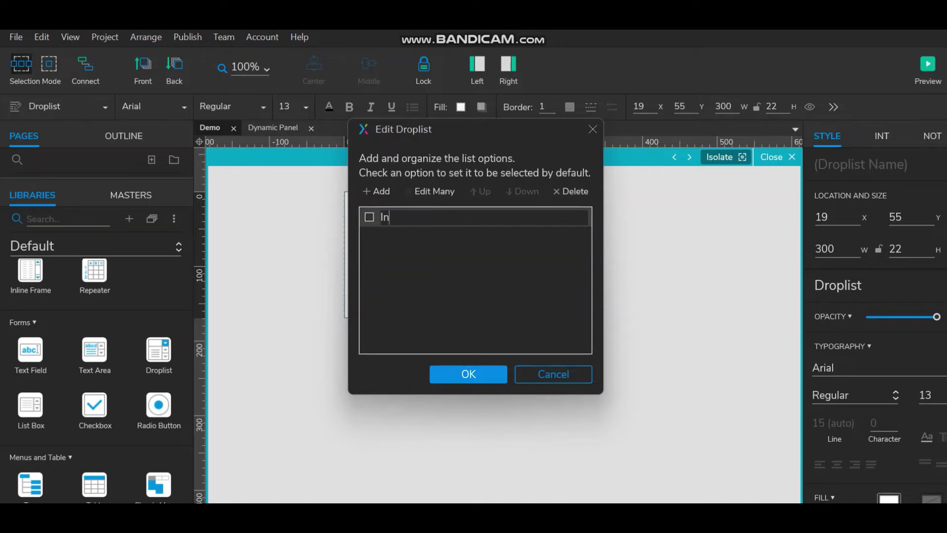
text(tro)
key(Return)
text(About)
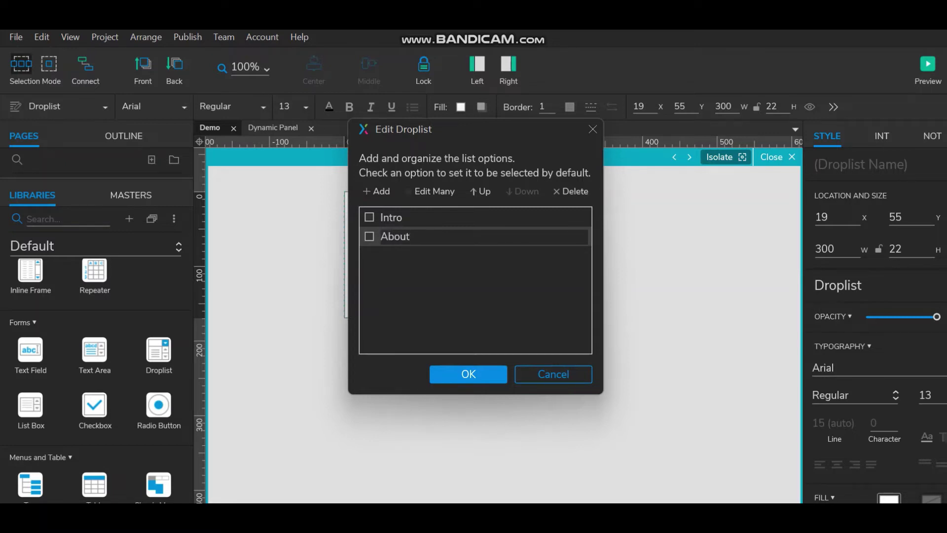
key(Return)
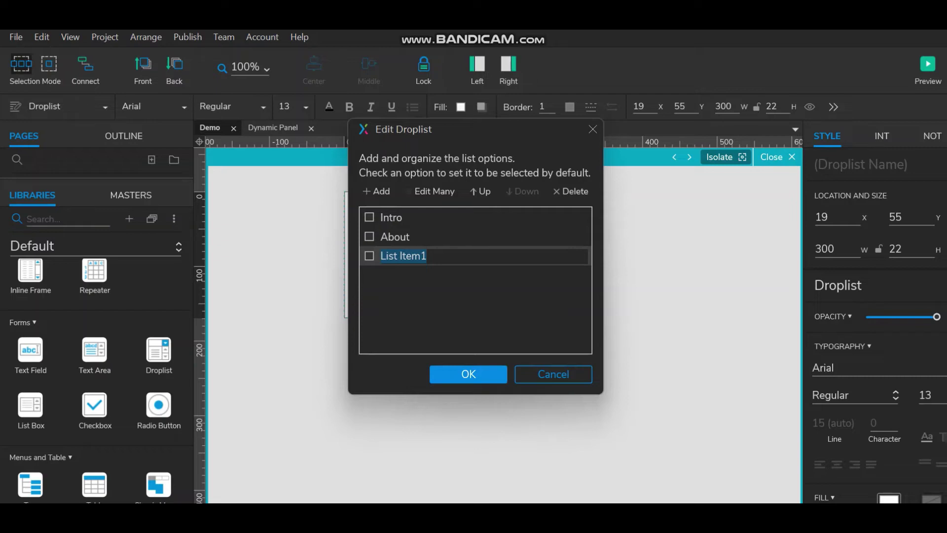
text(Le)
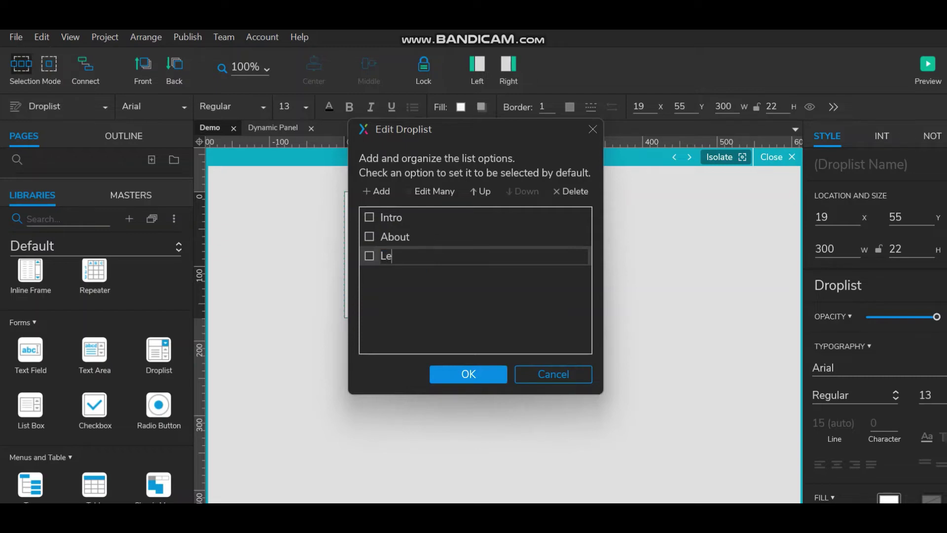
text(sson)
click(468, 373)
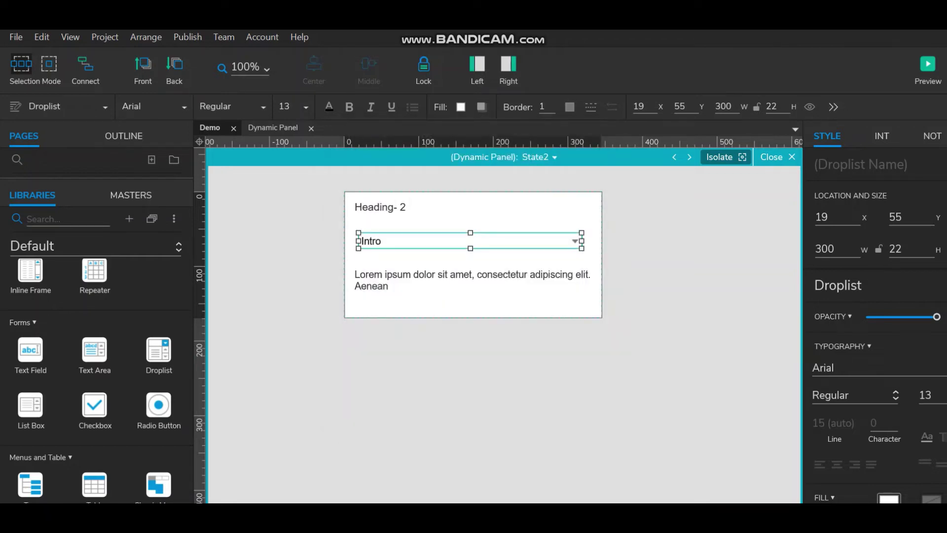
click(494, 379)
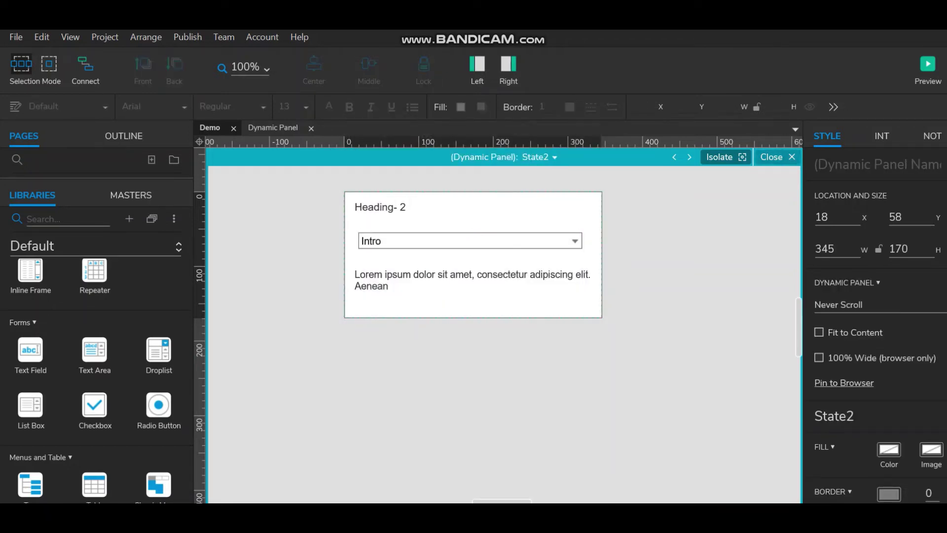
Step: Finish editing the panel states and move the dynamic panel on the page to about X 7, Y 23
click(776, 157)
click(473, 367)
scroll(474, 368, up, 2)
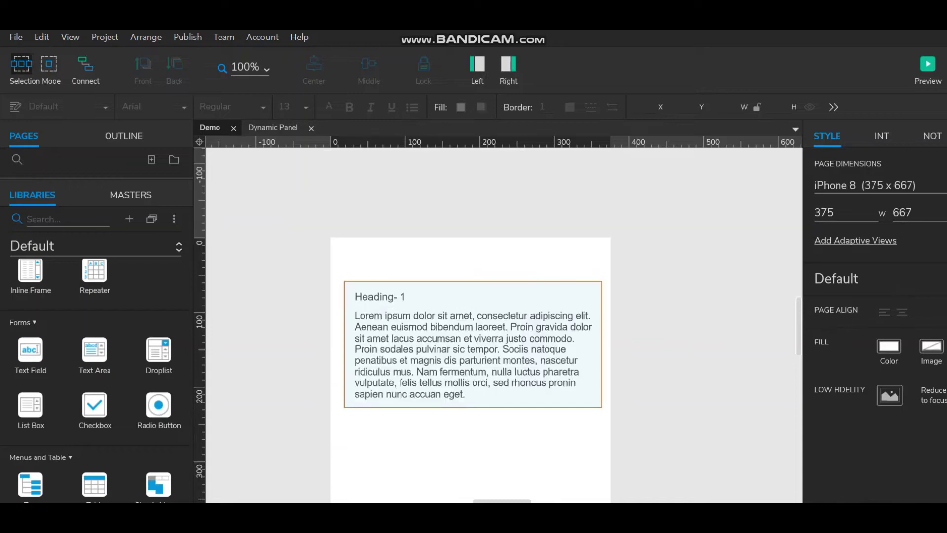
drag(473, 345, 465, 319)
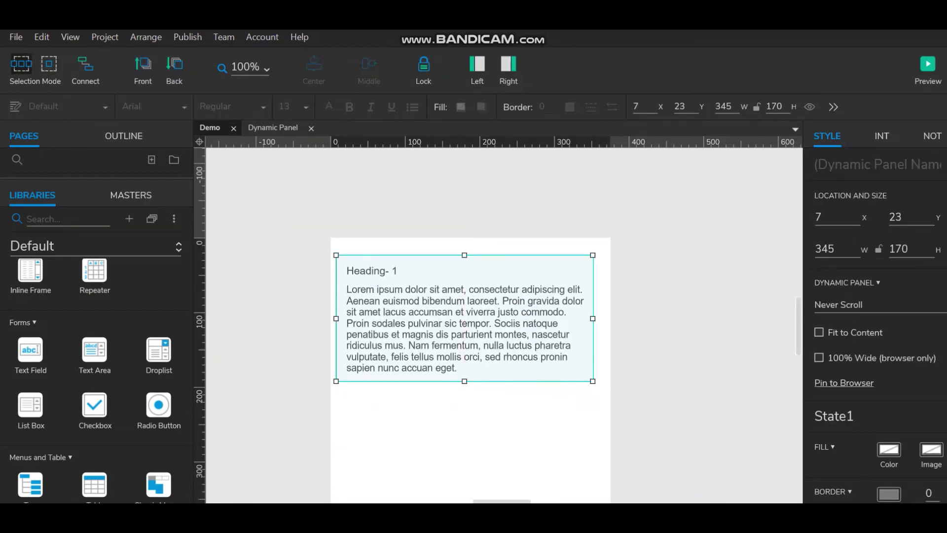
click(467, 419)
Step: Widen the dynamic panel to about 349 and shift it to X 13, Y 23
double_click(465, 335)
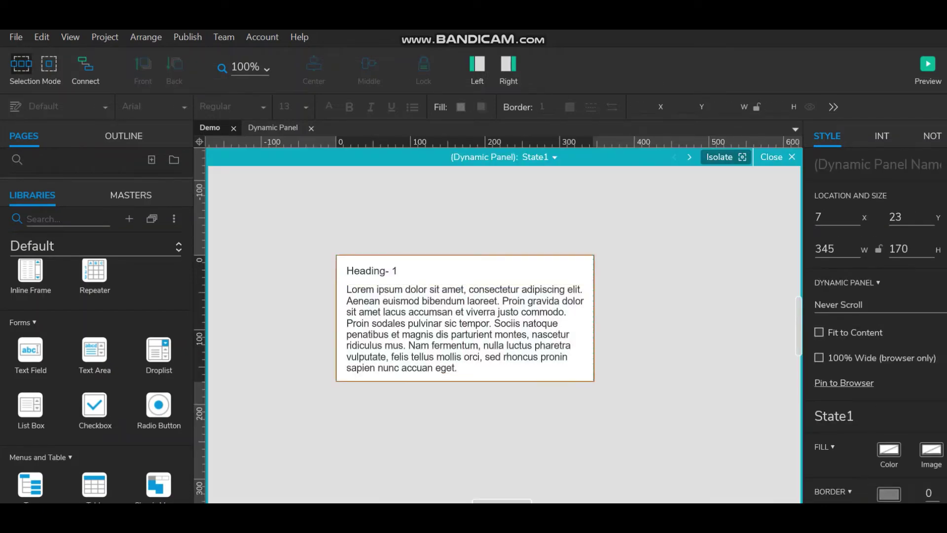
click(775, 157)
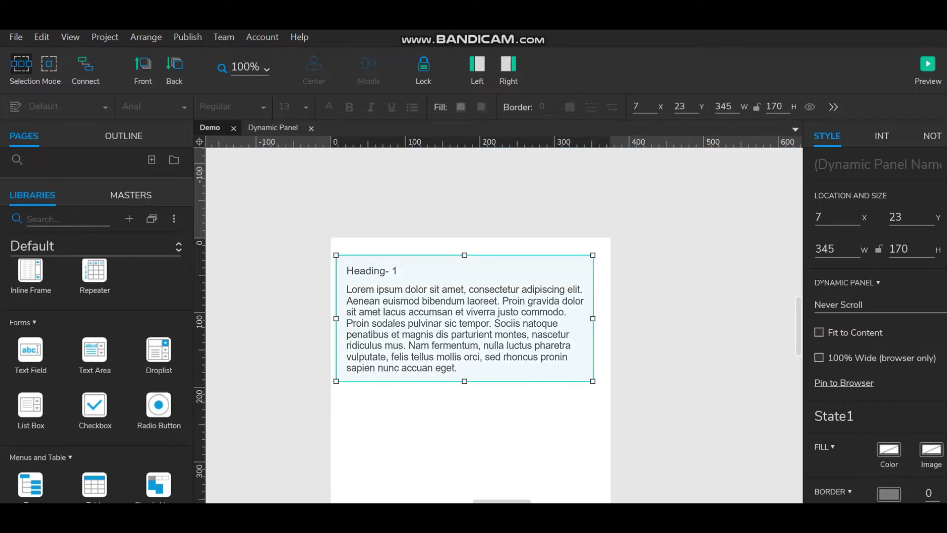
drag(593, 345, 596, 345)
click(537, 429)
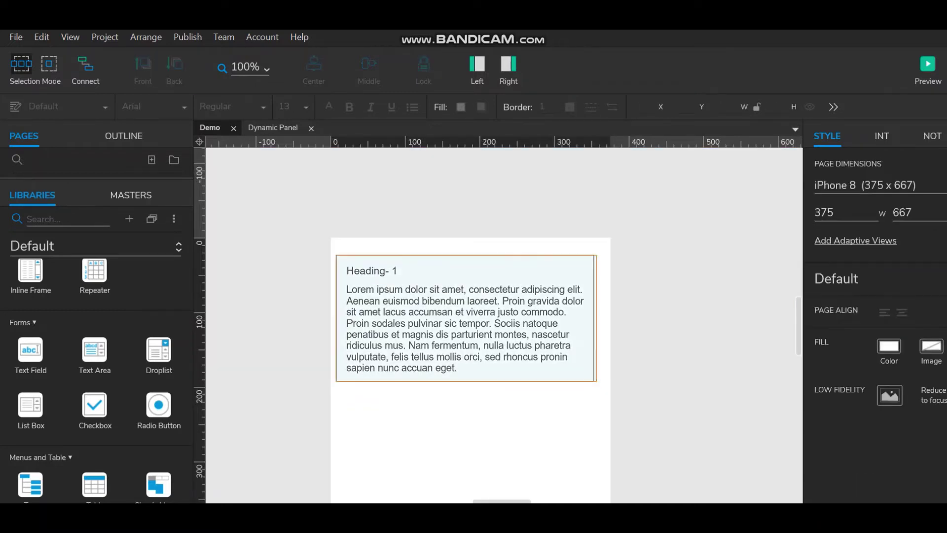
drag(493, 335, 469, 320)
Step: Toggle the dynamic panel between hidden and visible, leaving it visible
click(810, 107)
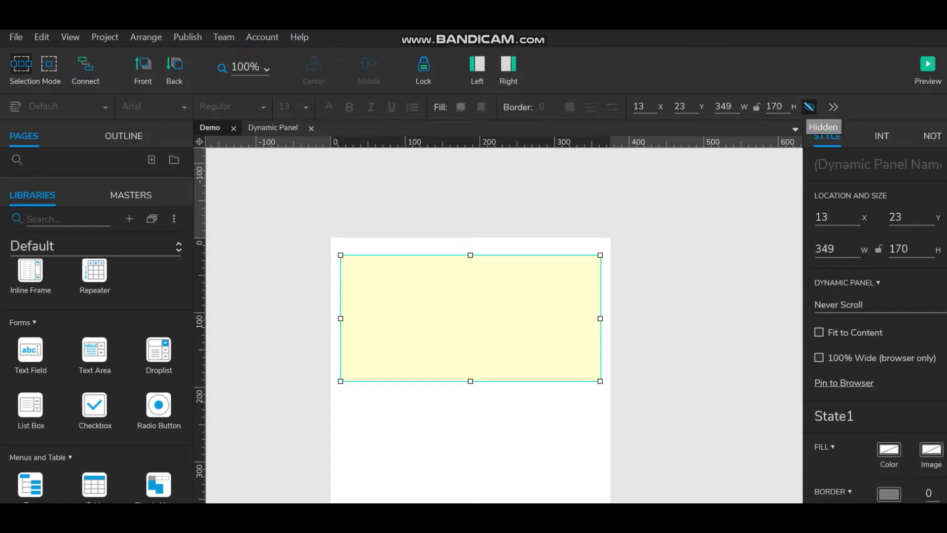
click(809, 107)
click(810, 106)
click(809, 107)
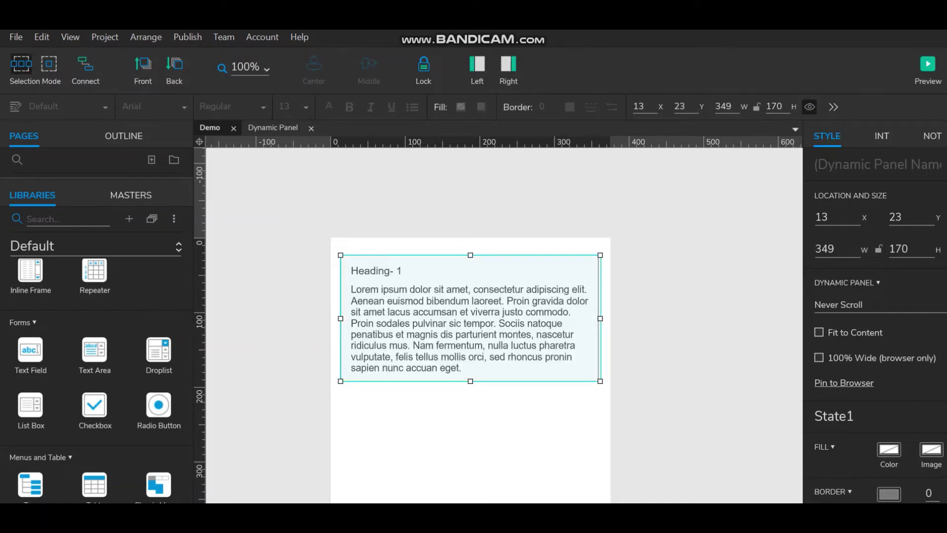
Step: Preview the Demo page in the browser and return to Axure RP
key(F5)
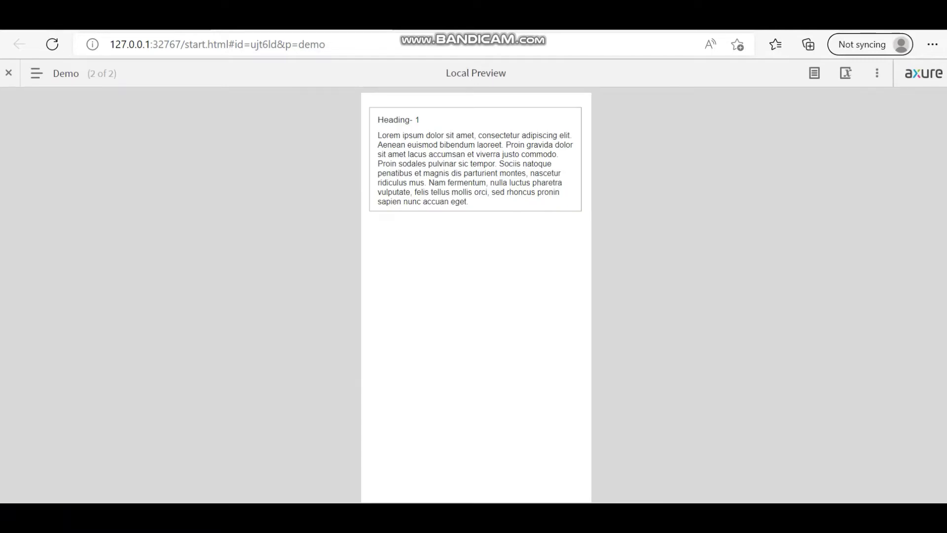
key(alt+Tab)
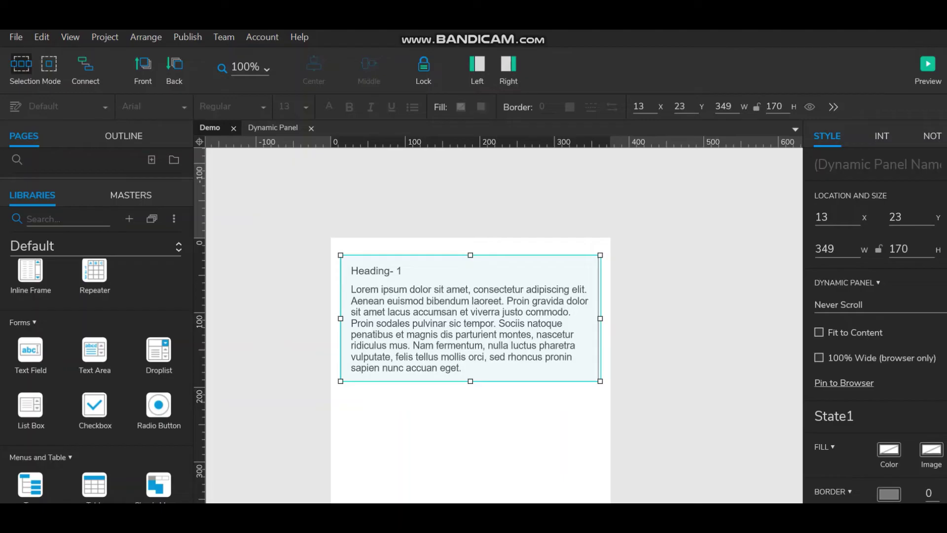
Step: Add an Ellipse below the dynamic panel's lower-right corner, about 46 by 46 at X 307, Y 204
scroll(99, 345, up, 5)
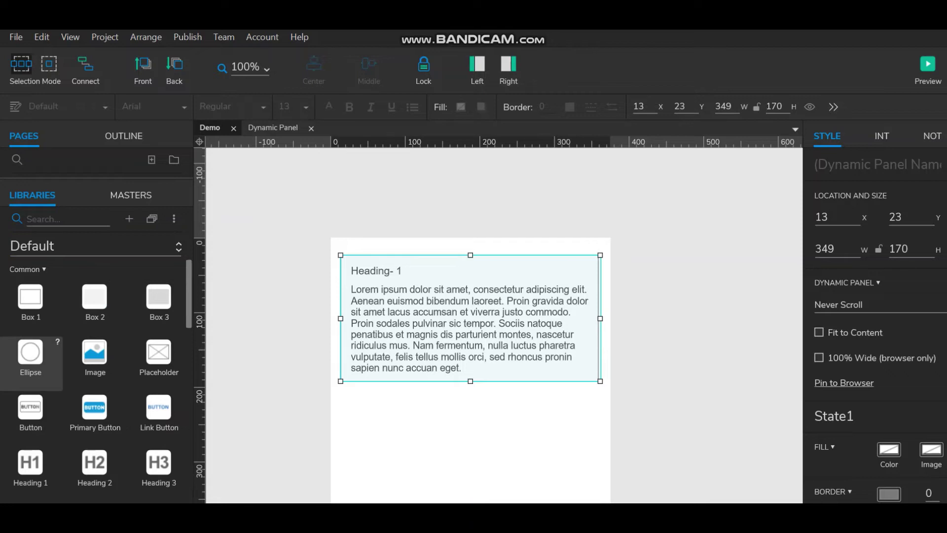
drag(31, 352, 460, 404)
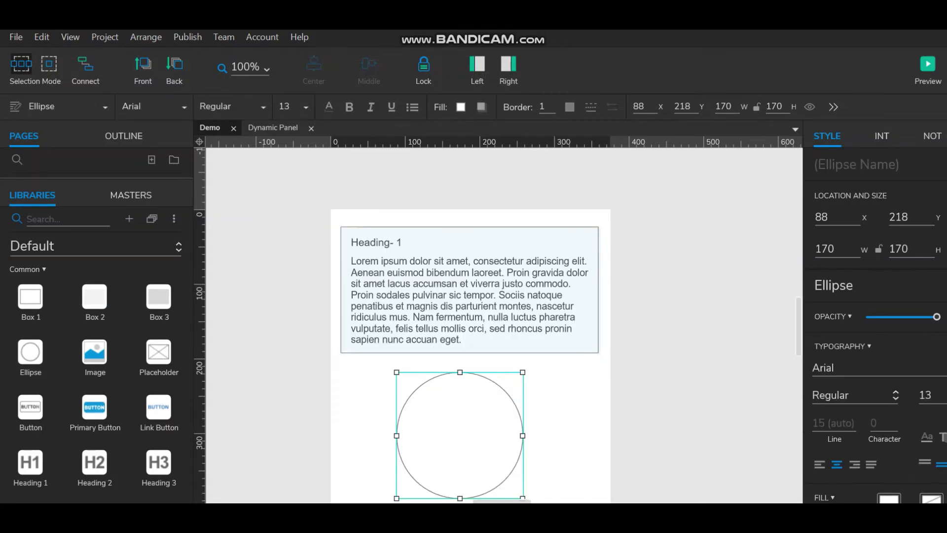
drag(396, 372, 574, 379)
Step: Label the small ellipse with the text ">"
double_click(575, 378)
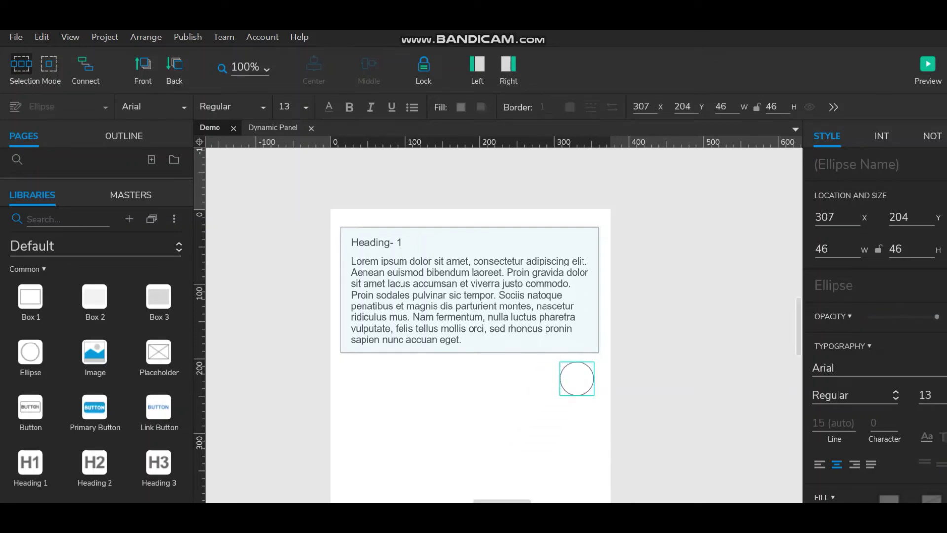
text(>)
key(Escape)
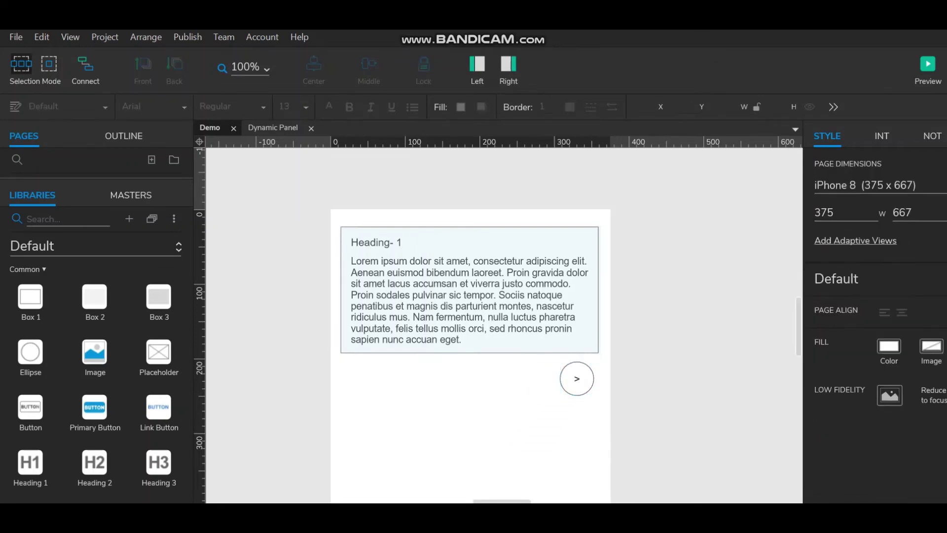
Step: Add a Click or Tap interaction to the ">" ellipse that sets the dynamic panel's state to Next
click(576, 379)
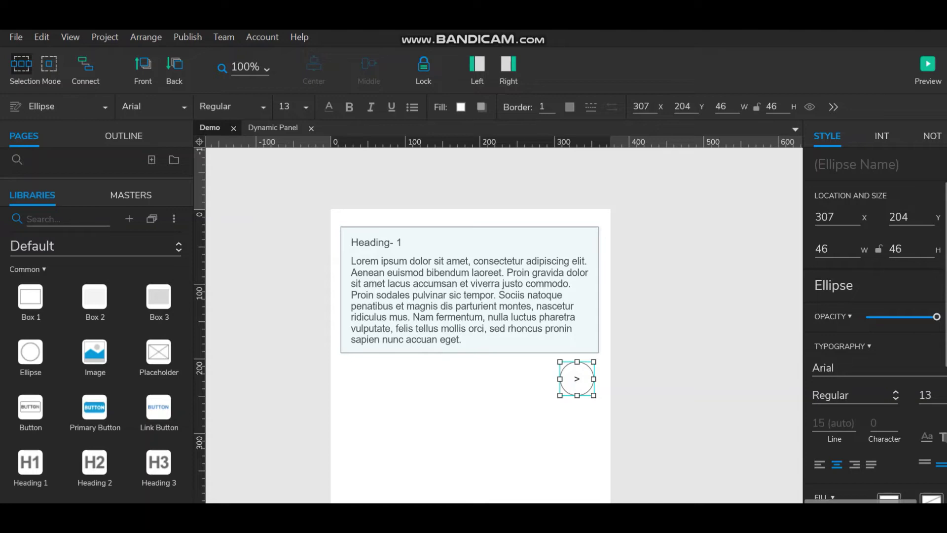
drag(803, 316, 690, 316)
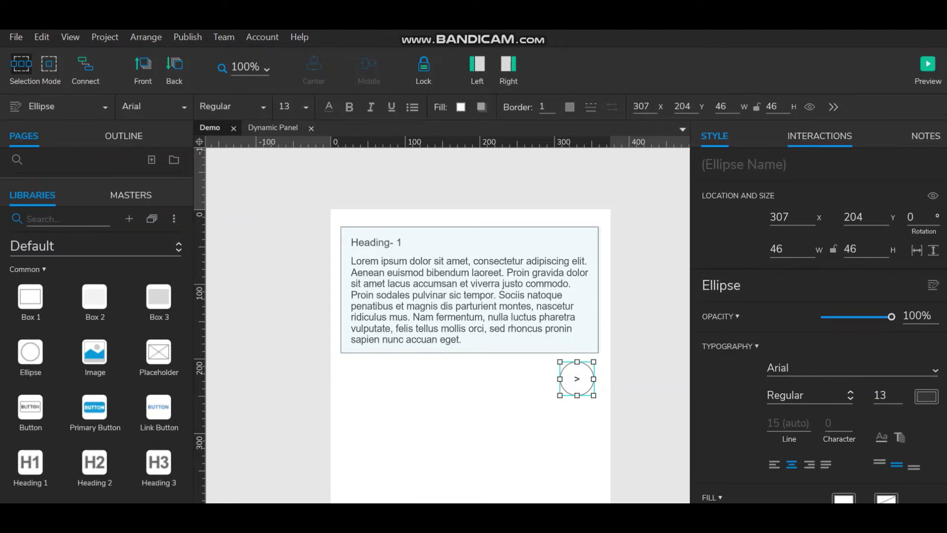
click(819, 135)
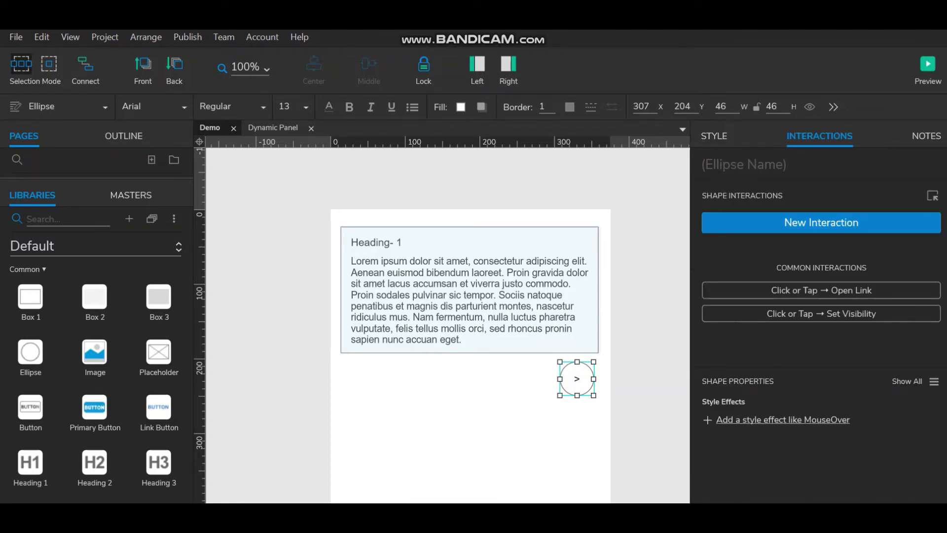
click(822, 222)
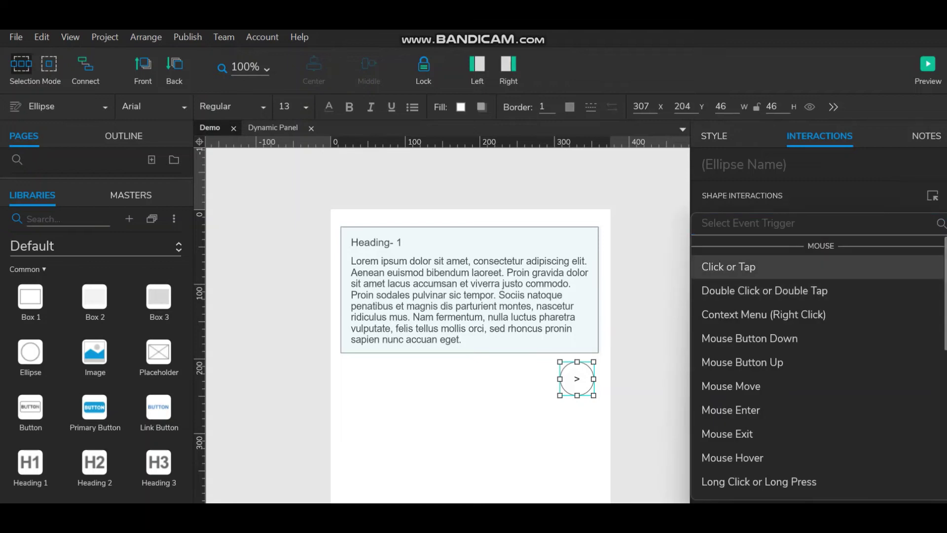
click(720, 265)
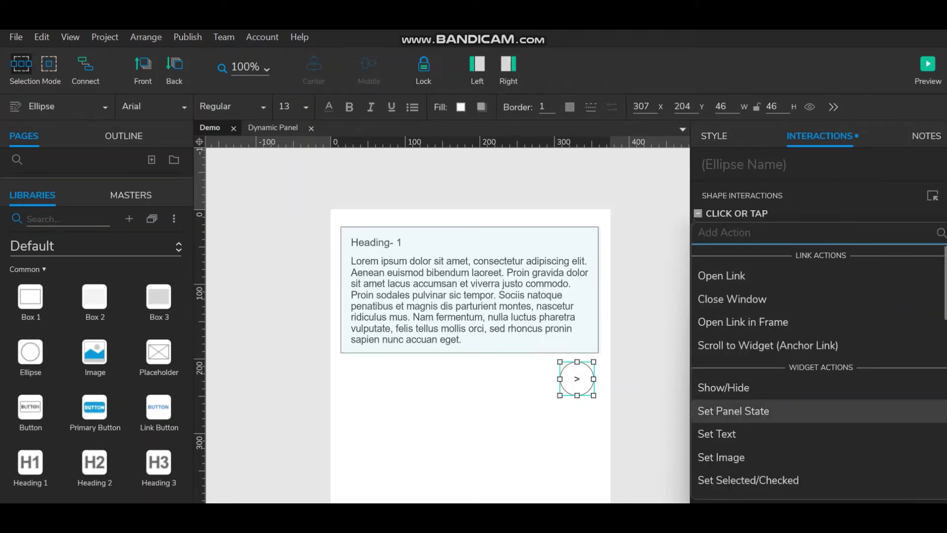
click(734, 410)
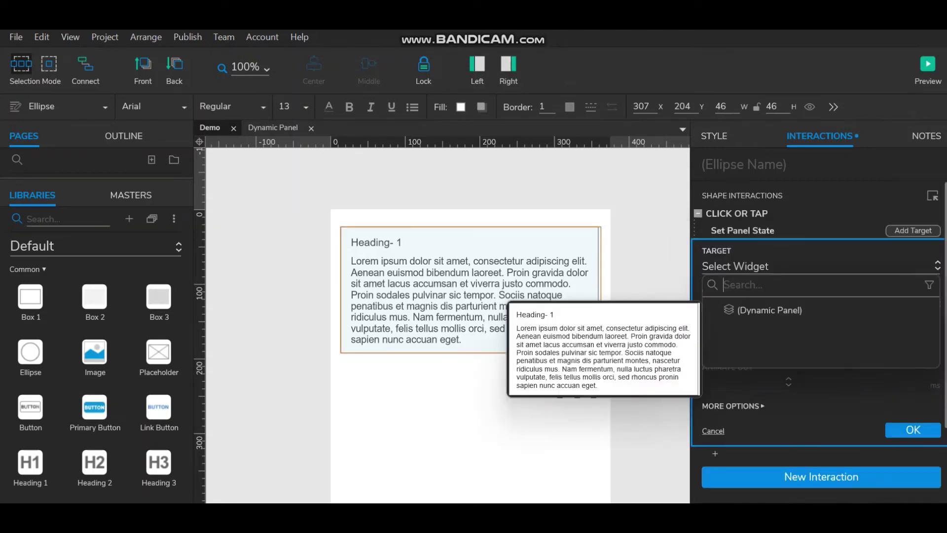
mouse_move(769, 310)
click(769, 310)
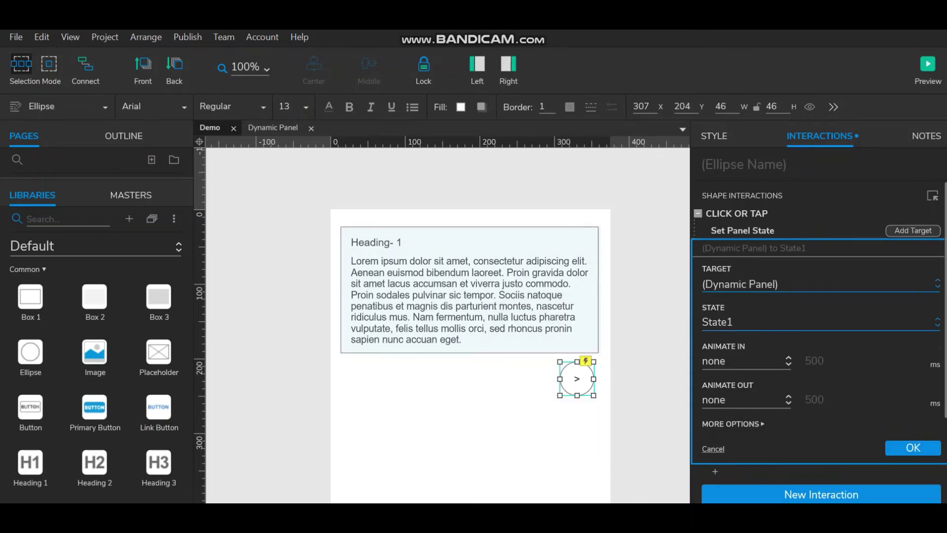
click(789, 321)
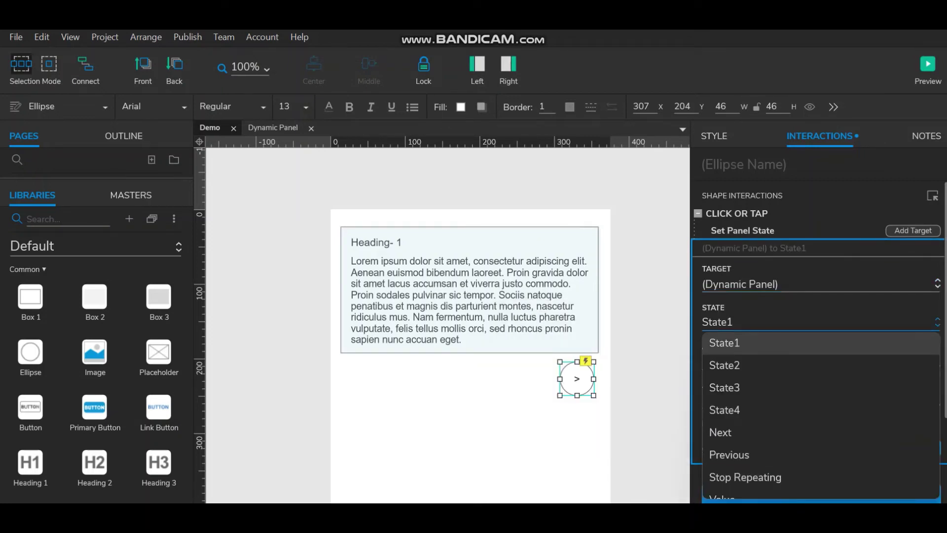
click(721, 432)
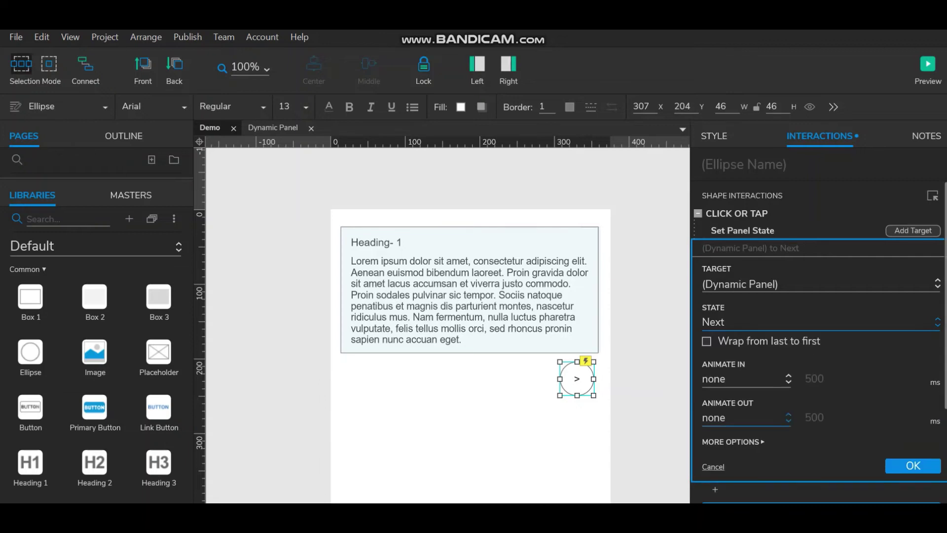
click(913, 465)
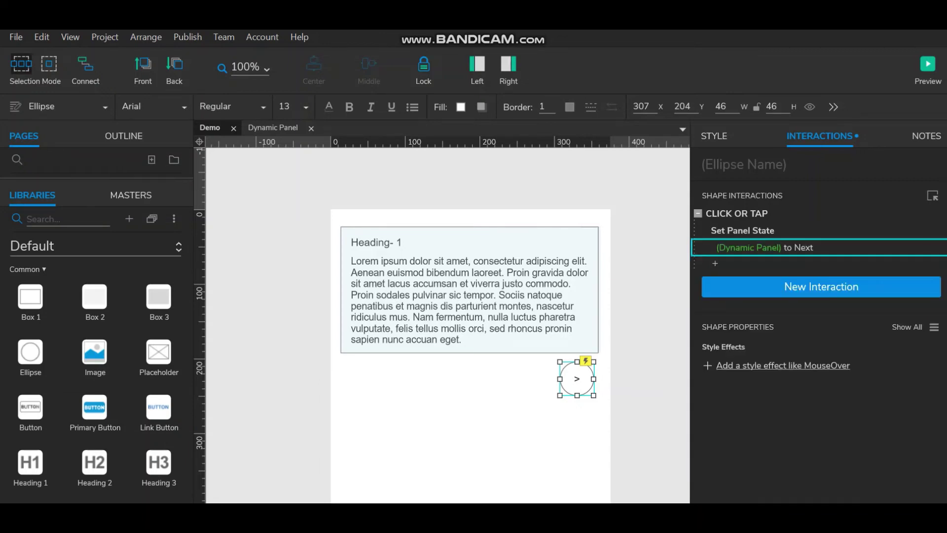
Step: Preview the Demo page in the browser, try the ">" button on the panel, and return to Axure RP
click(927, 64)
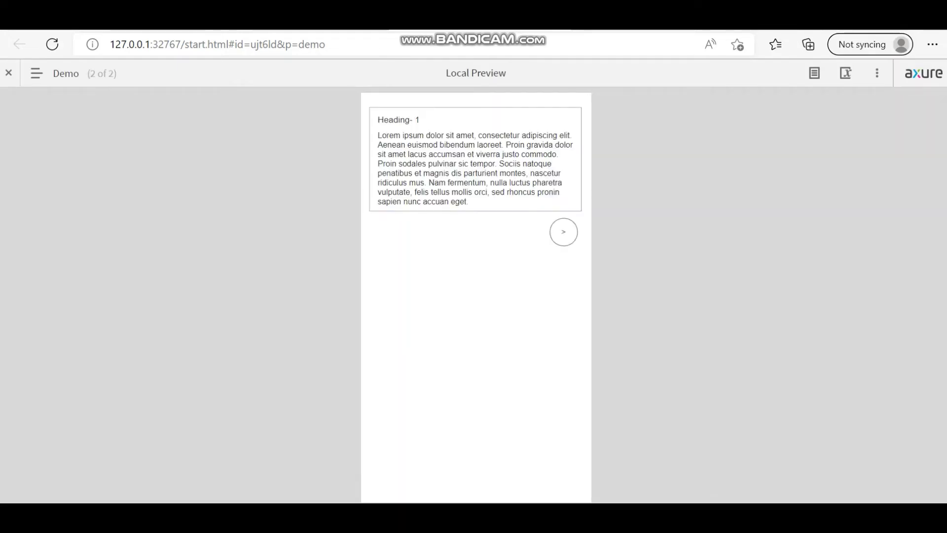
click(564, 232)
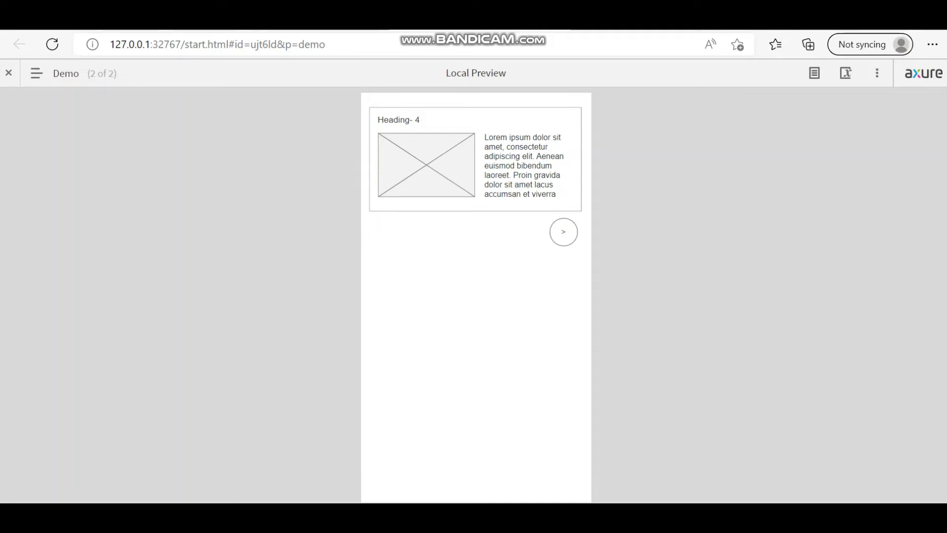
key(alt+Tab)
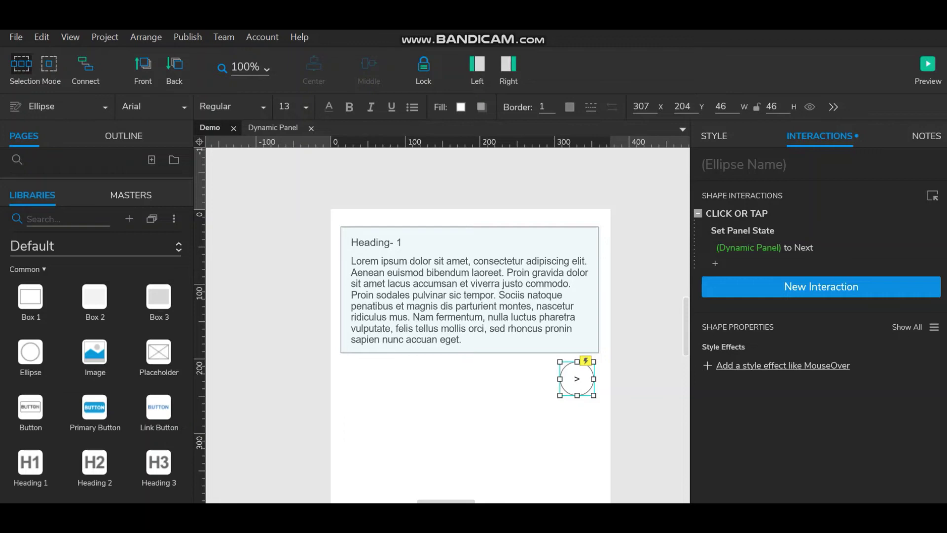
Step: Set the corner radius of the background box in the dynamic panel's State1 to 10, and switch to State2
click(494, 418)
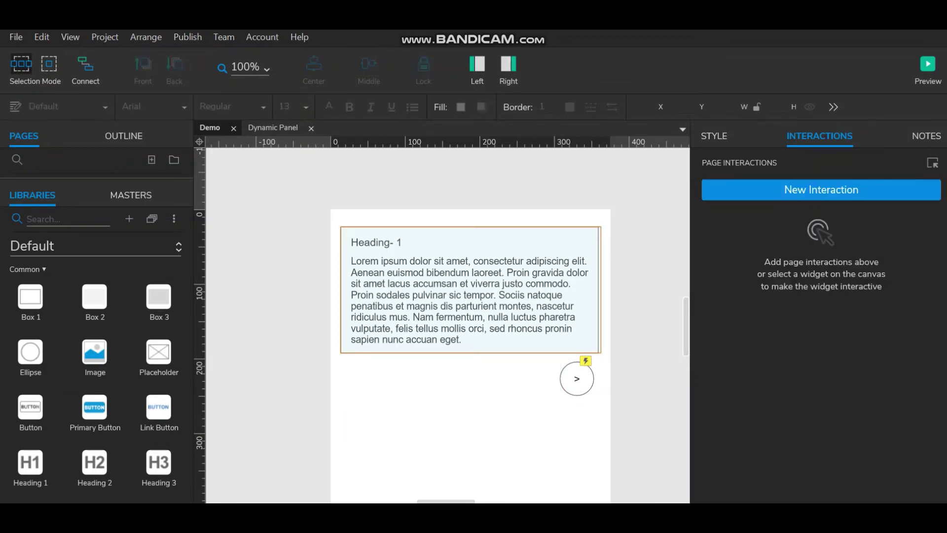
double_click(498, 305)
click(525, 349)
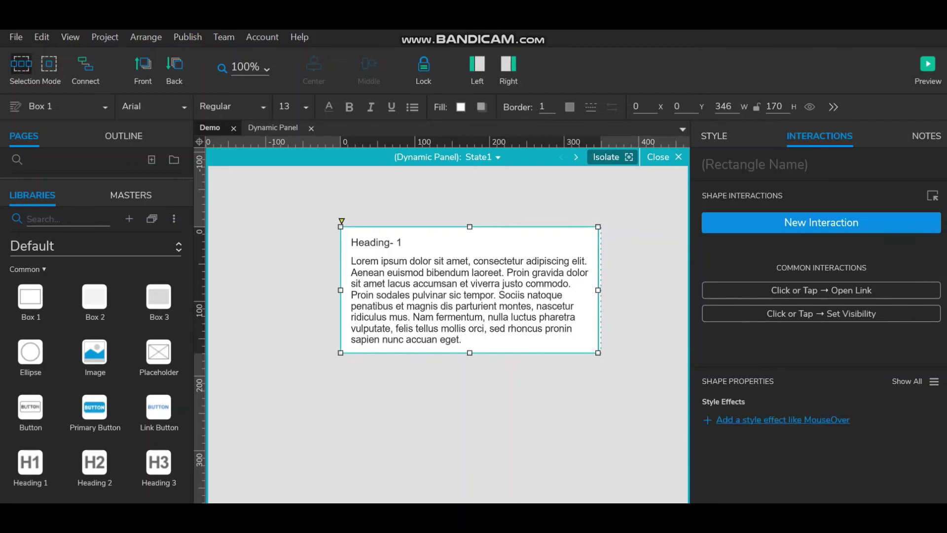
click(714, 137)
scroll(819, 340, down, 5)
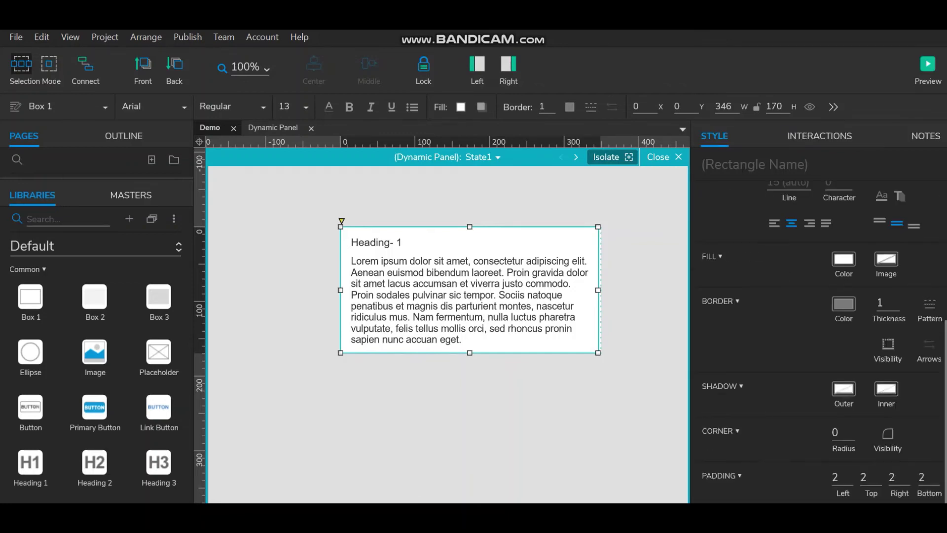
click(837, 433)
text(10)
click(629, 222)
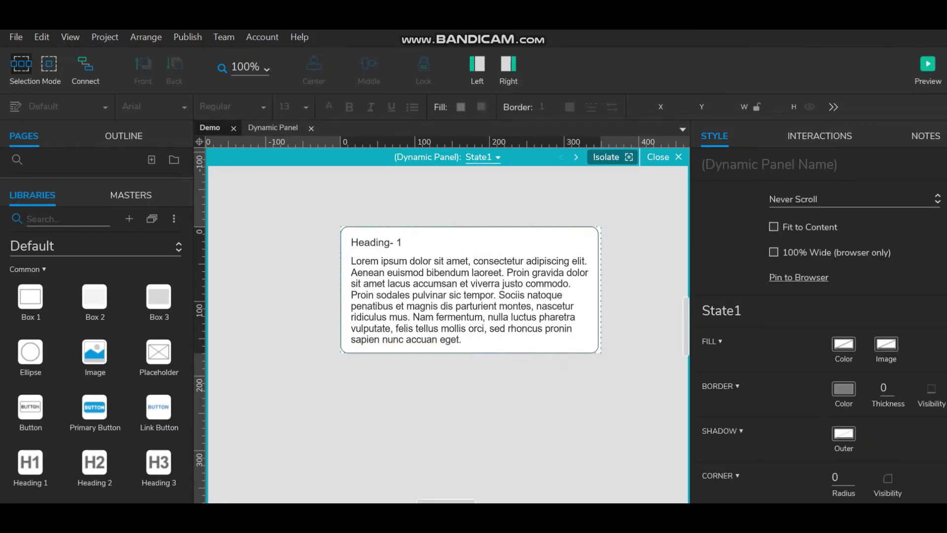
click(482, 156)
click(507, 194)
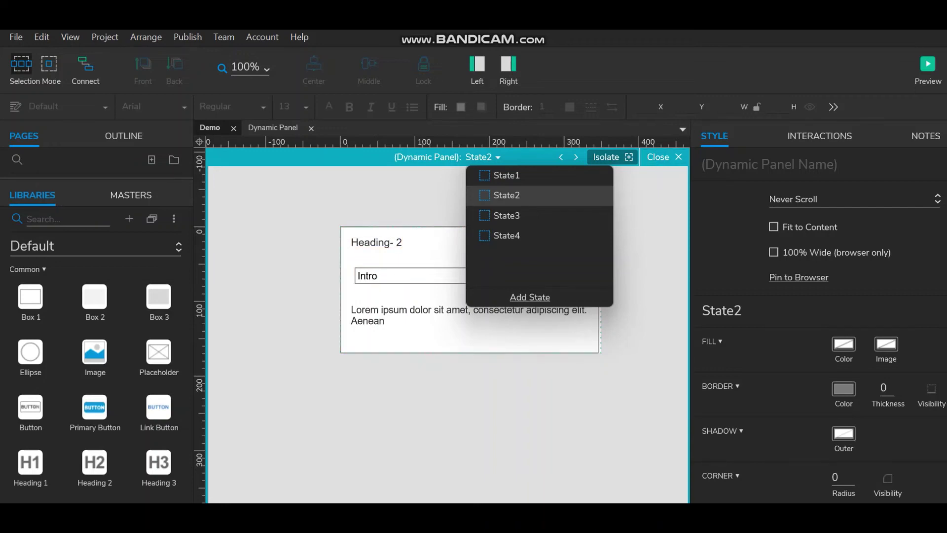
Step: Preview the page, advance the panel from Heading- 1 to Heading- 4 with the ">" button, and return to Axure RP
click(928, 64)
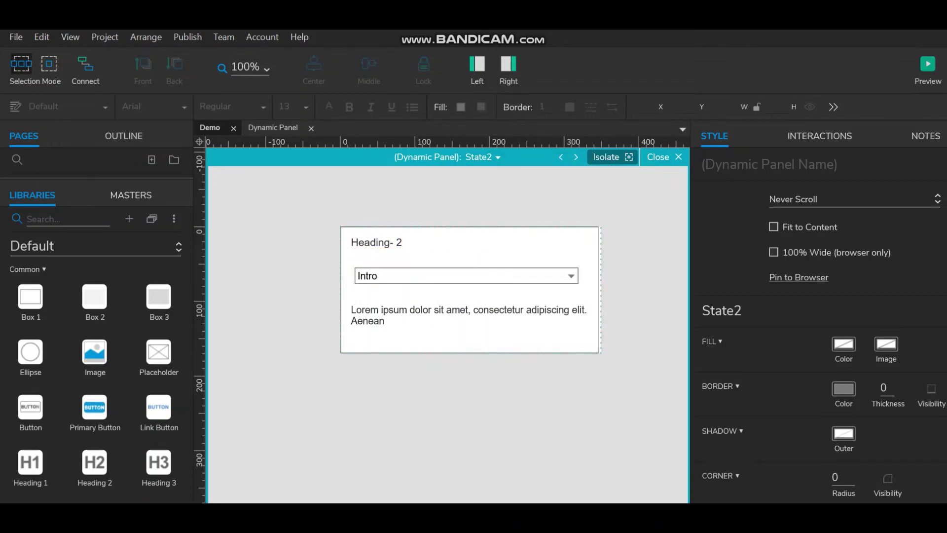
click(927, 64)
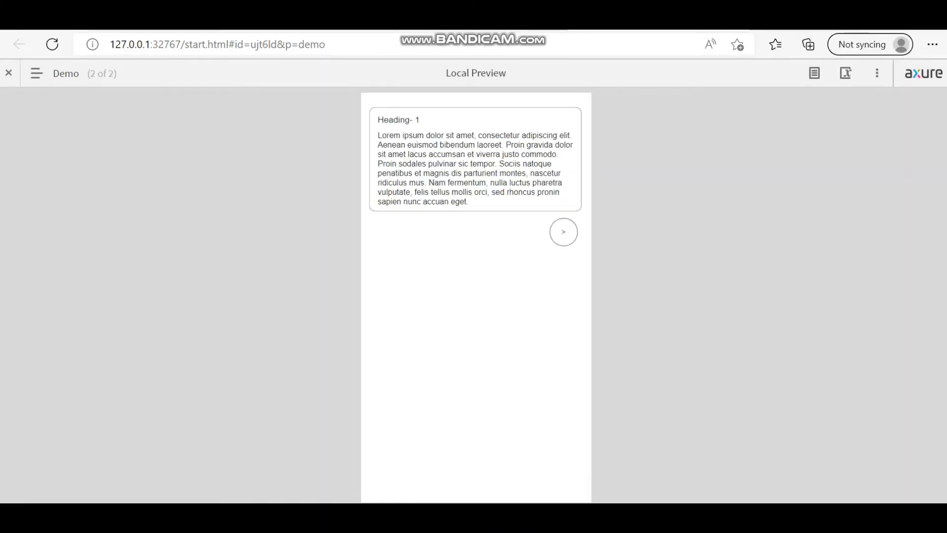
click(563, 231)
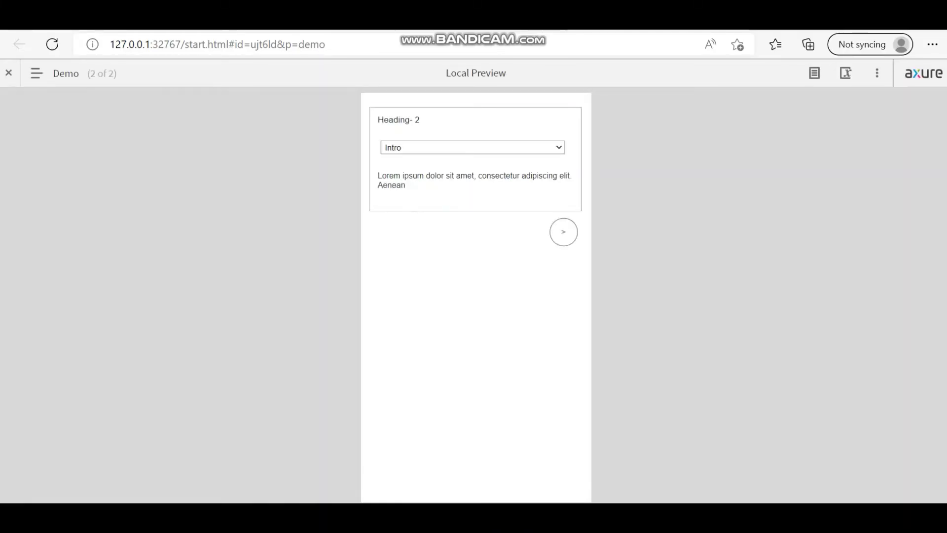
click(563, 232)
click(564, 232)
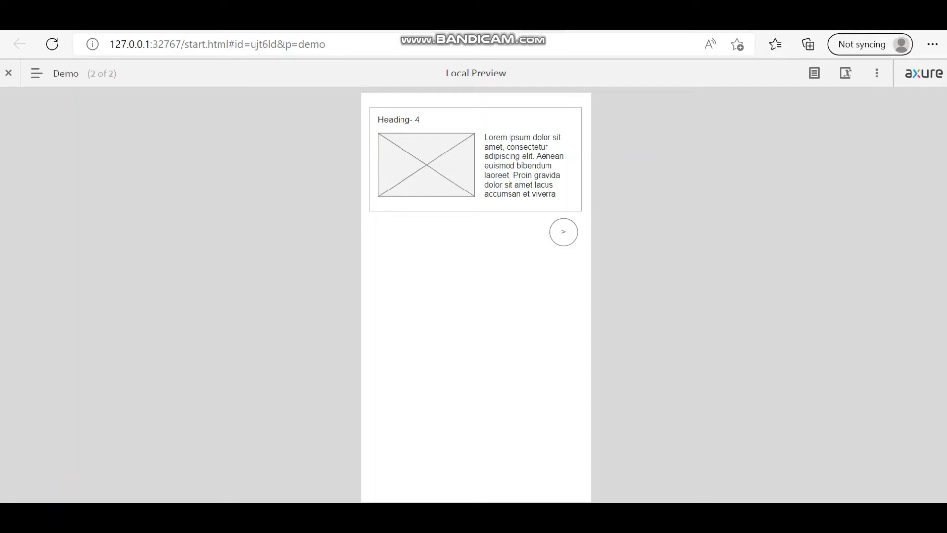
key(alt+Tab)
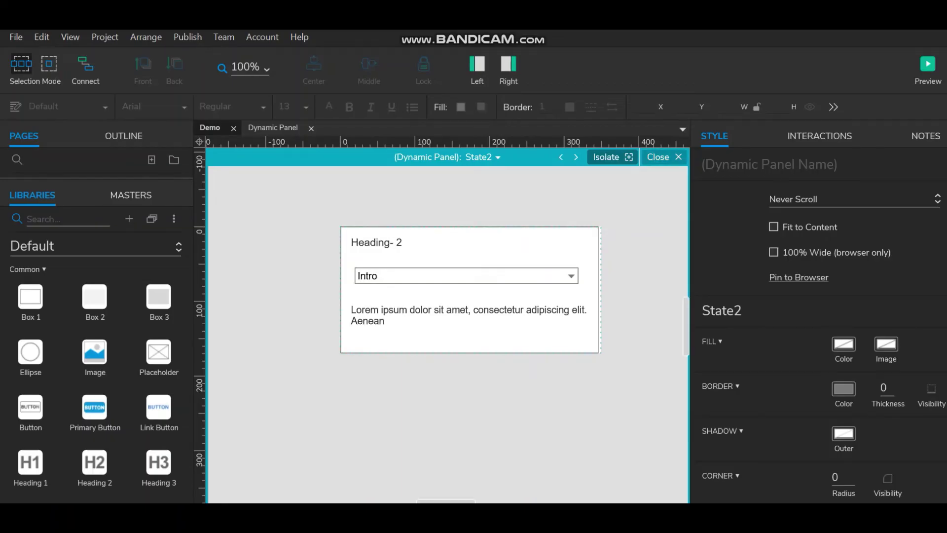
Step: Close the panel editing view and duplicate the ">" ellipse beside it at X 244, Y 204, labelling the copy "<"
click(658, 156)
click(577, 379)
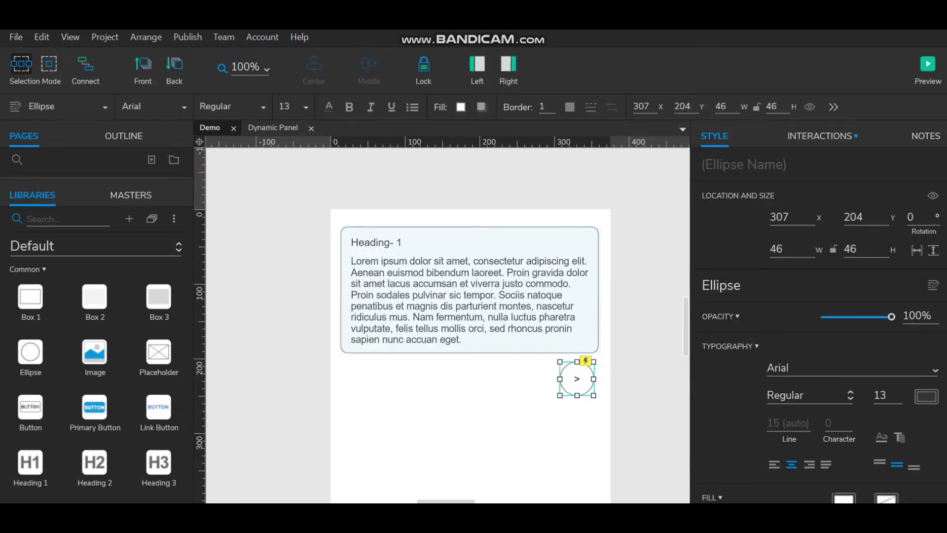
drag(577, 379, 529, 379)
double_click(529, 379)
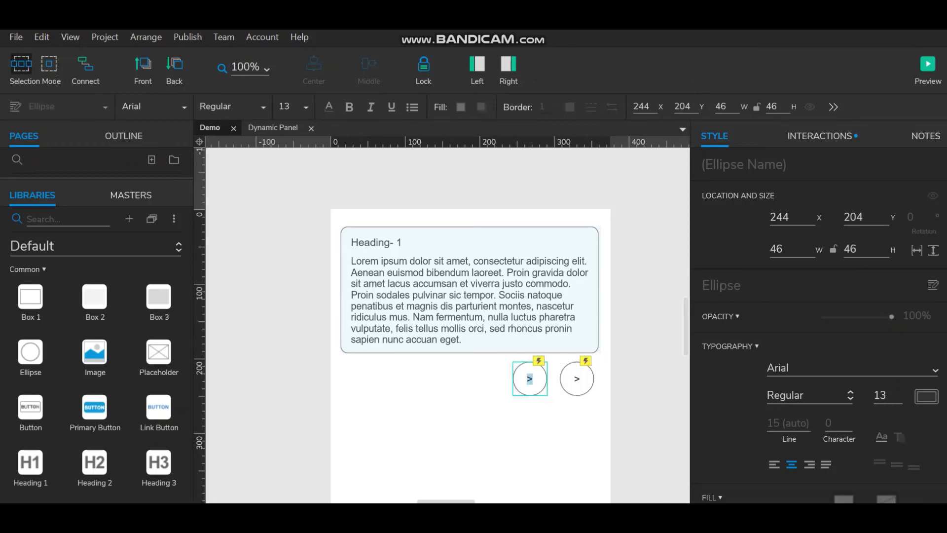
text(>)
key(BackSpace)
text(<)
key(Escape)
click(530, 378)
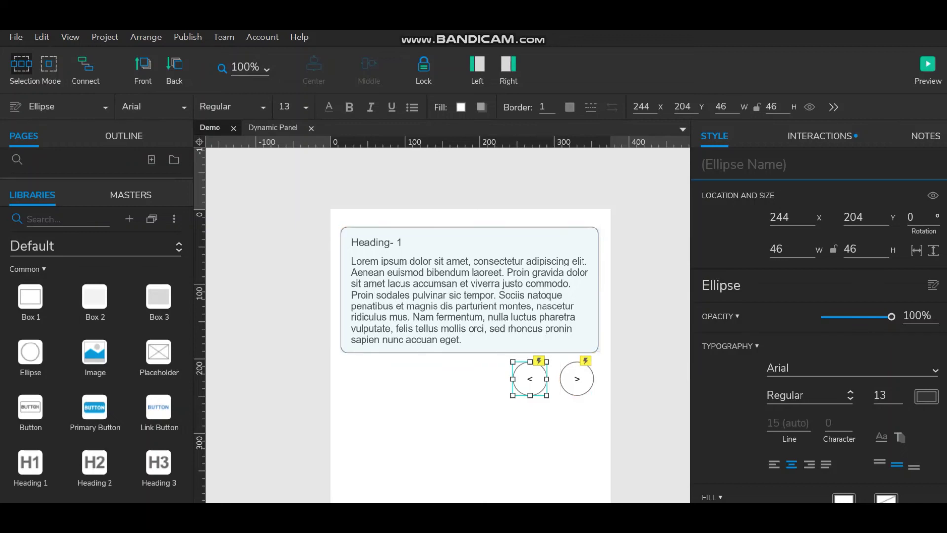
Step: Change the "<" ellipse's Set Panel State action so the dynamic panel goes to Previous
click(819, 136)
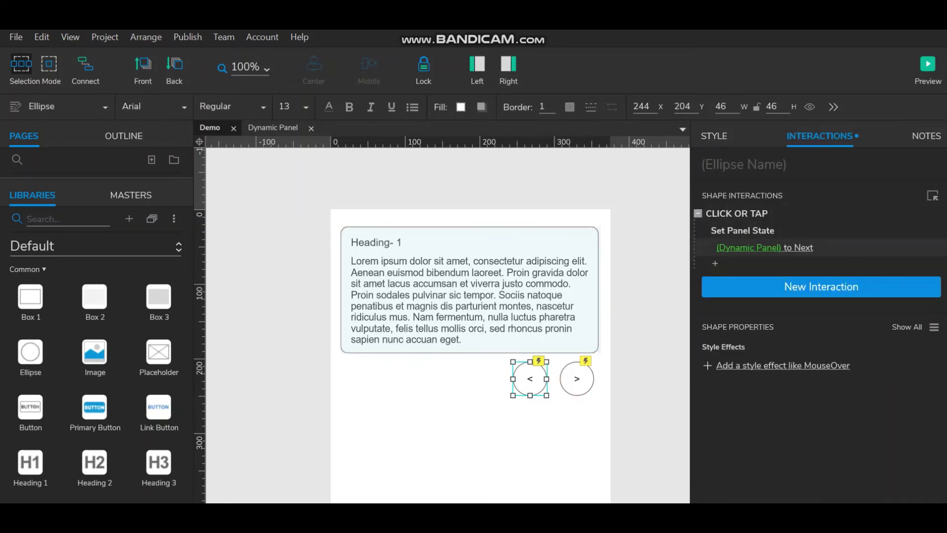
click(764, 247)
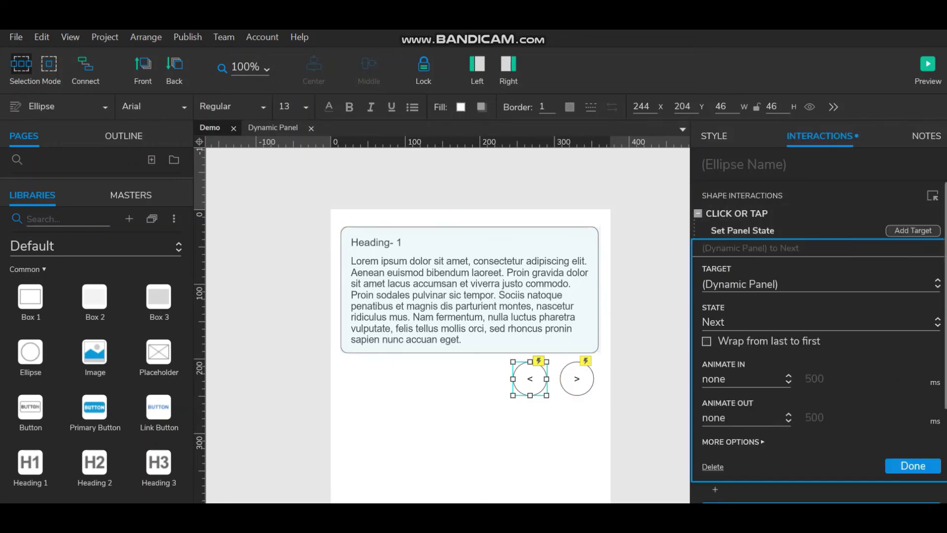
click(819, 322)
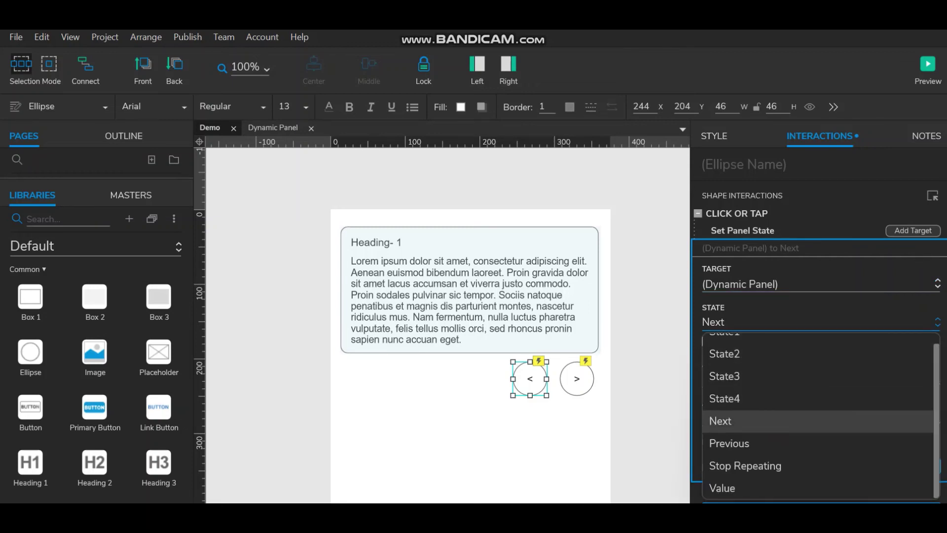
click(729, 444)
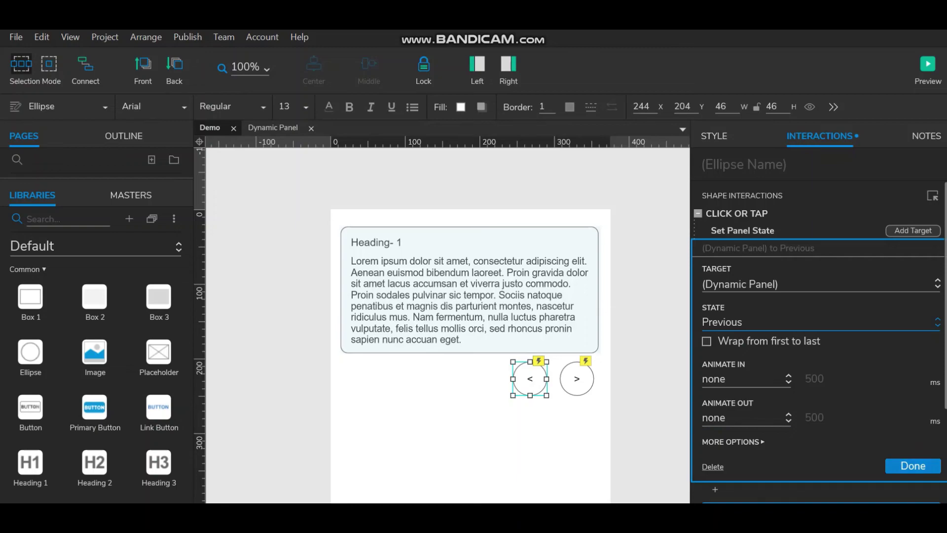
click(913, 466)
Step: Preview the Demo page in the browser and test moving through the panel states with the "<" and ">" buttons
key(ctrl+period)
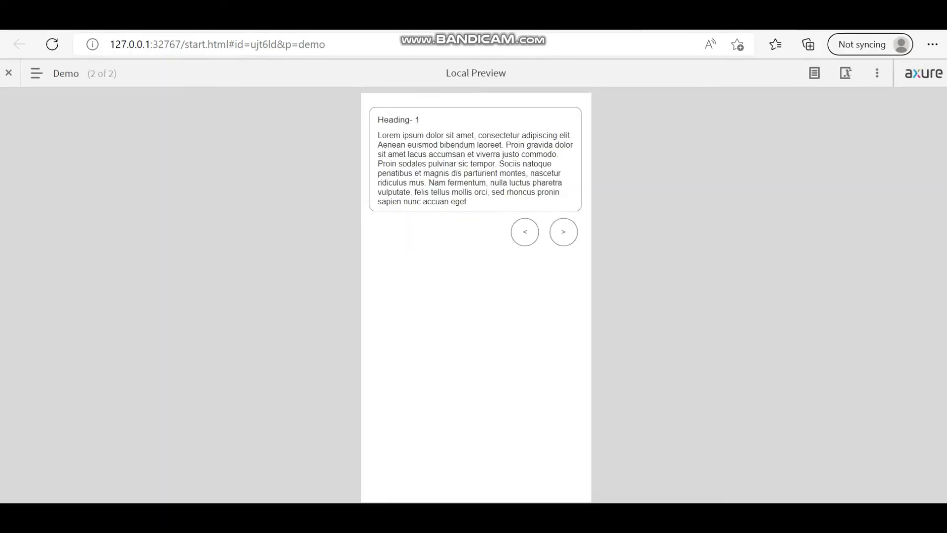
double_click(525, 232)
click(525, 232)
click(563, 232)
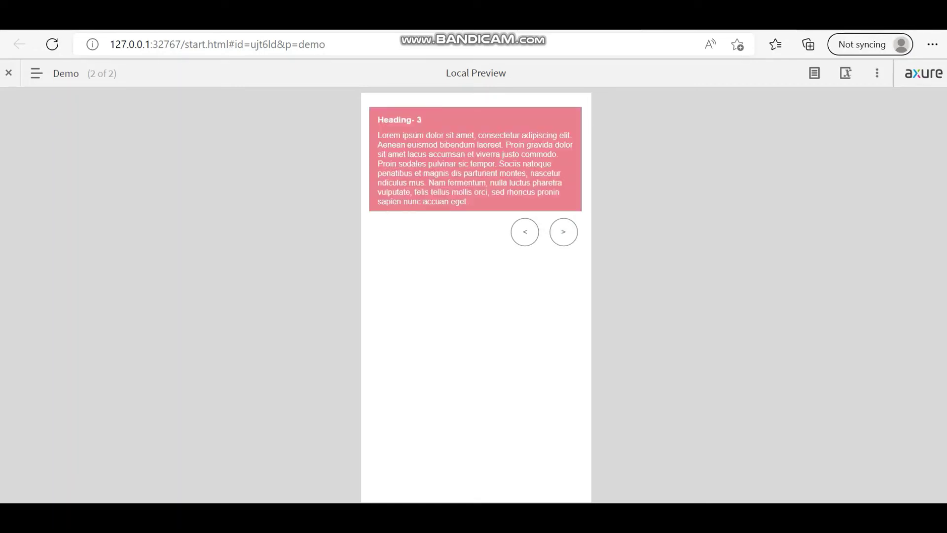
click(524, 232)
click(525, 232)
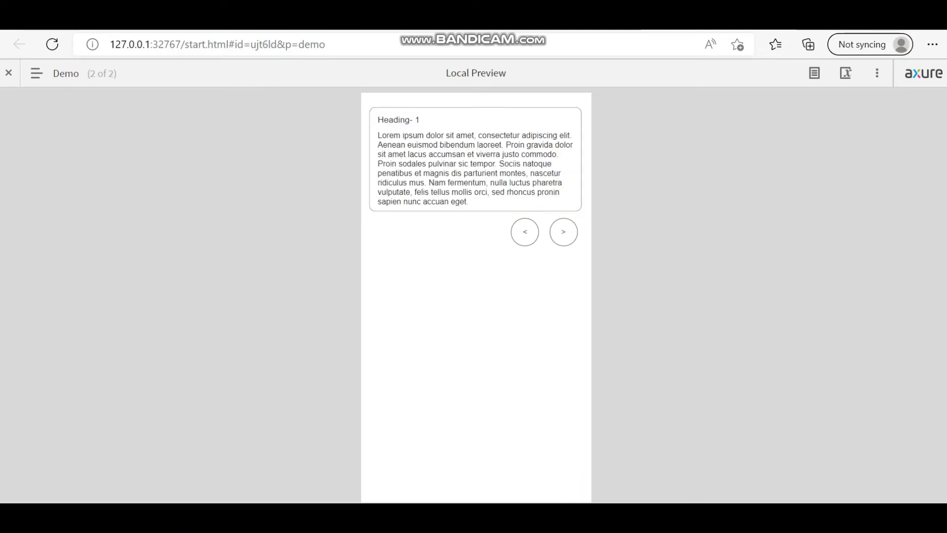
click(563, 232)
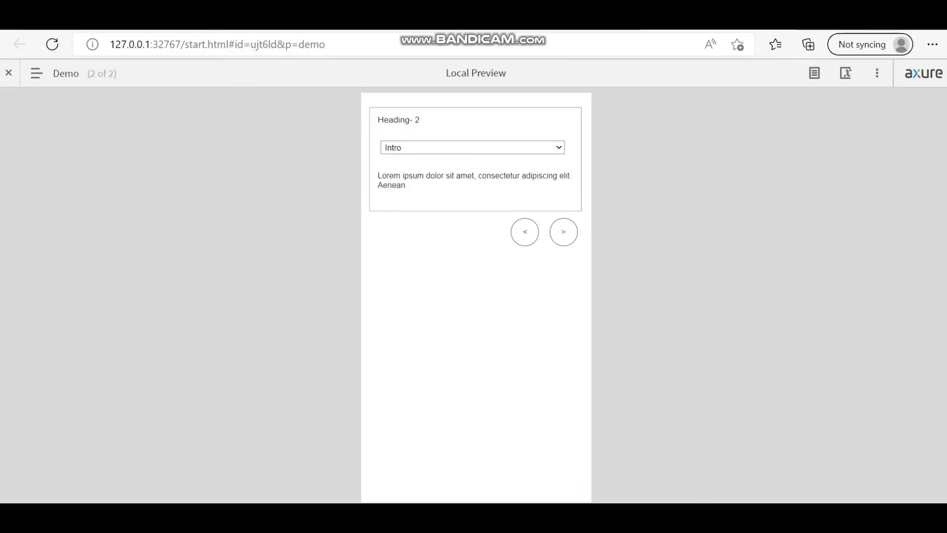
click(564, 232)
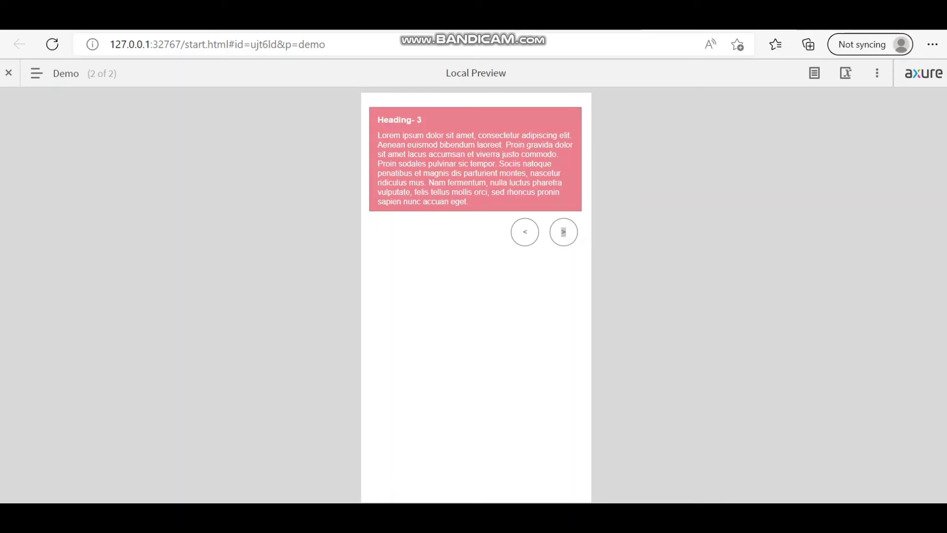
Step: Return to Axure RP and assign both the "<" and ">" ellipses to a selection group named Button
key(alt+Tab)
click(473, 435)
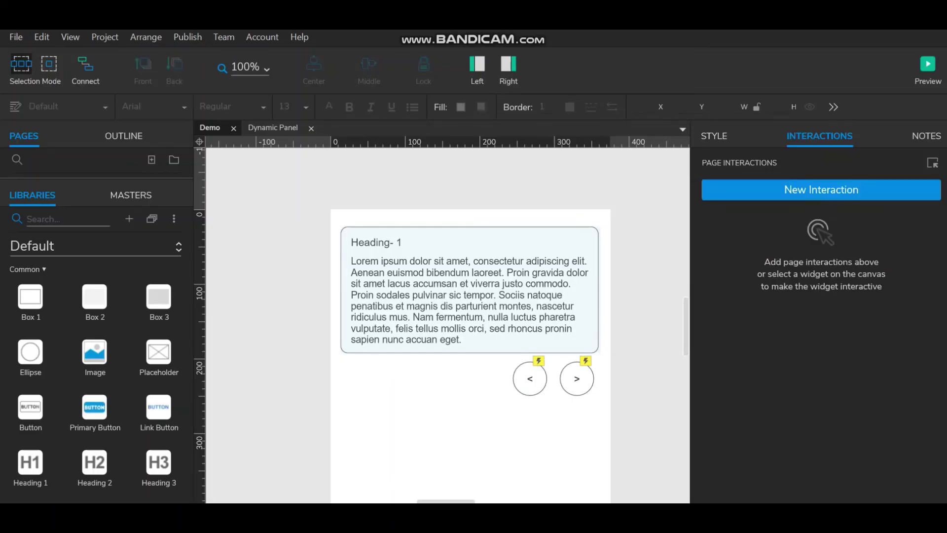
click(529, 378)
right_click(529, 379)
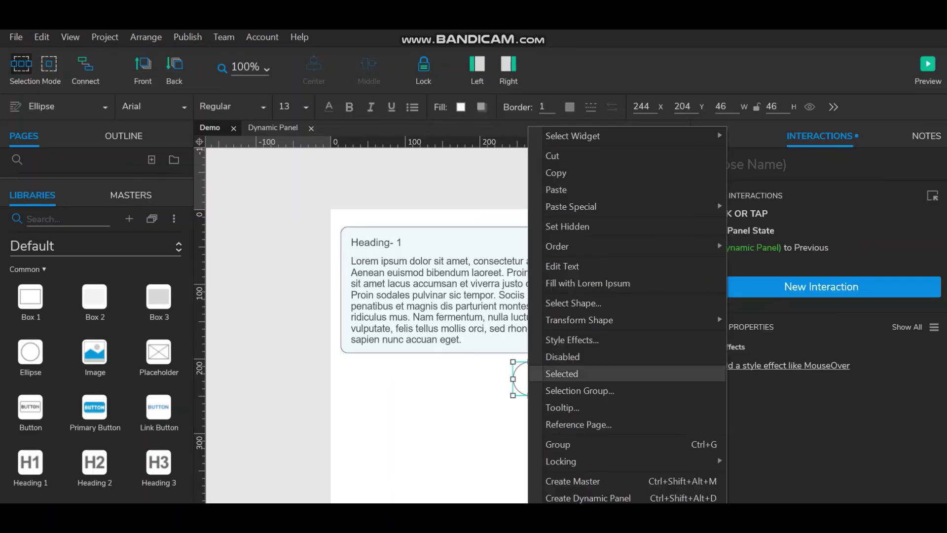
click(483, 425)
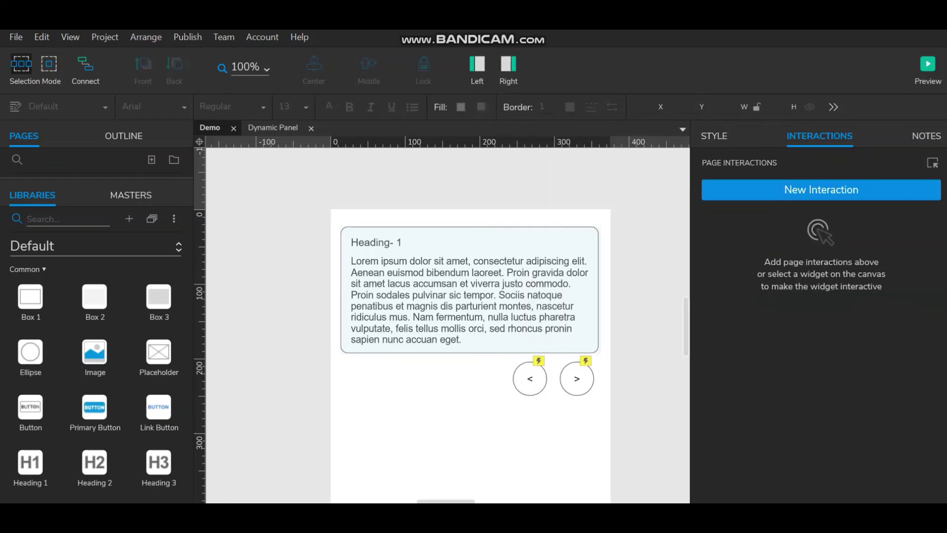
click(529, 379)
ctrl+click(576, 378)
right_click(574, 378)
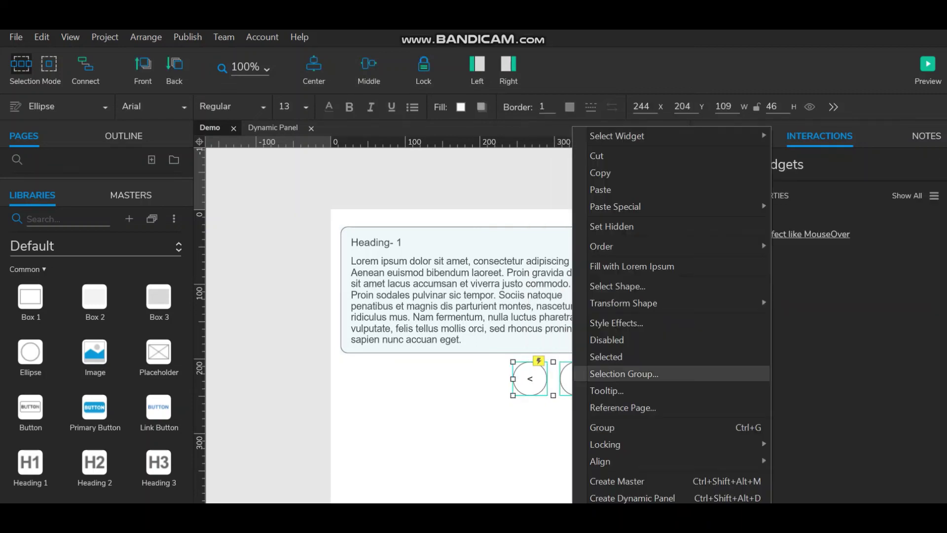
click(624, 373)
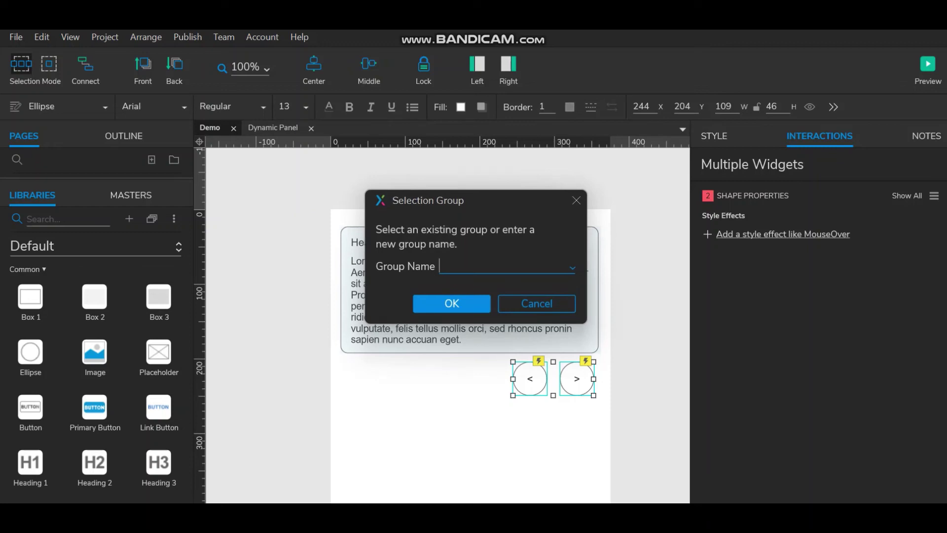
text(Button)
click(451, 303)
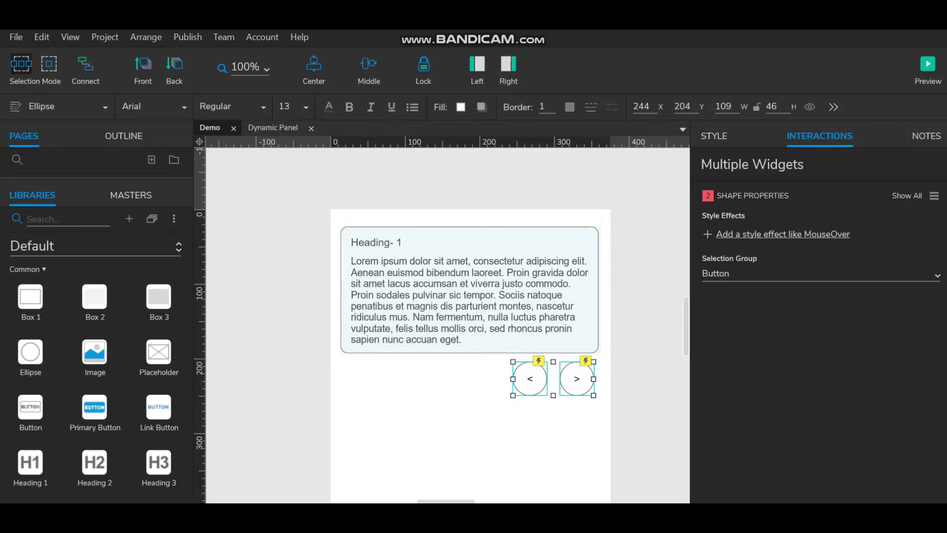
Step: Give both arrow ellipses a Selected style effect with the solid fill colour #8080FF
right_click(568, 374)
click(611, 322)
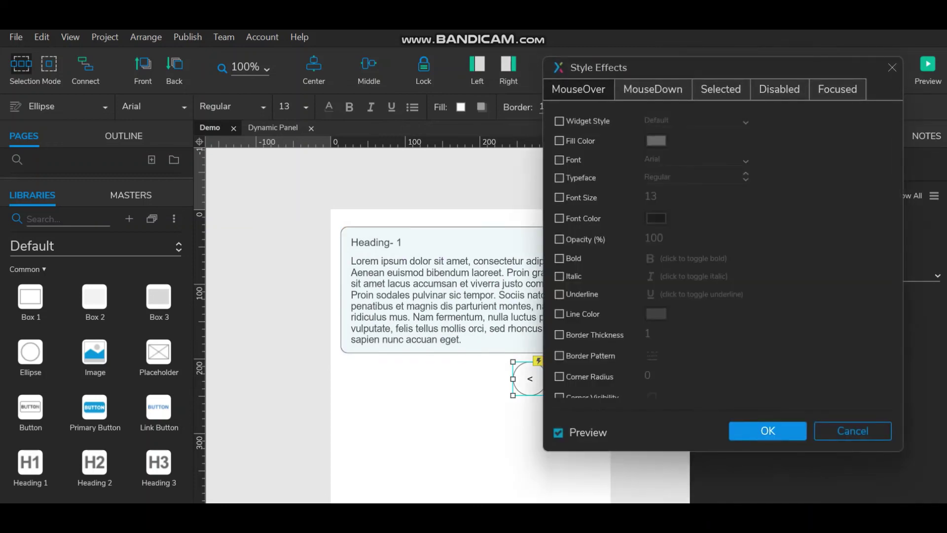
click(721, 90)
click(559, 141)
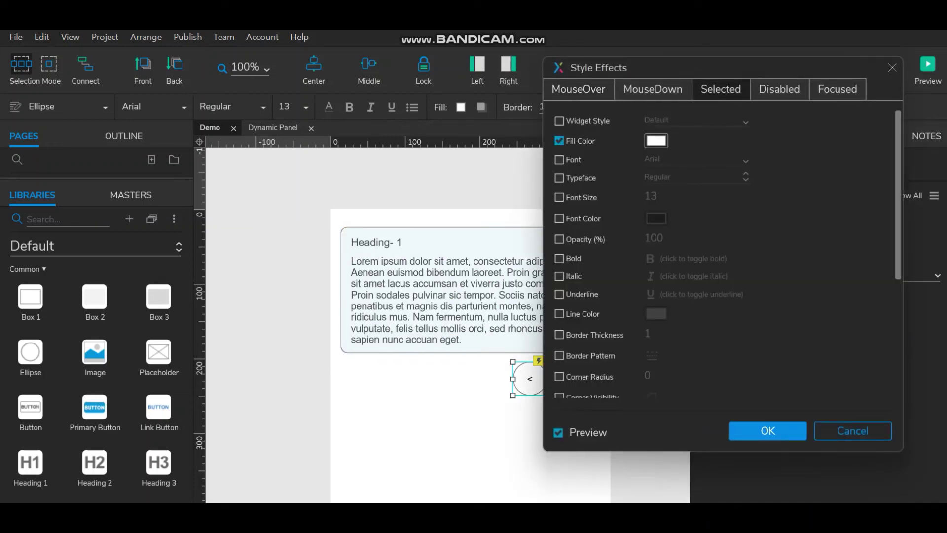
click(656, 141)
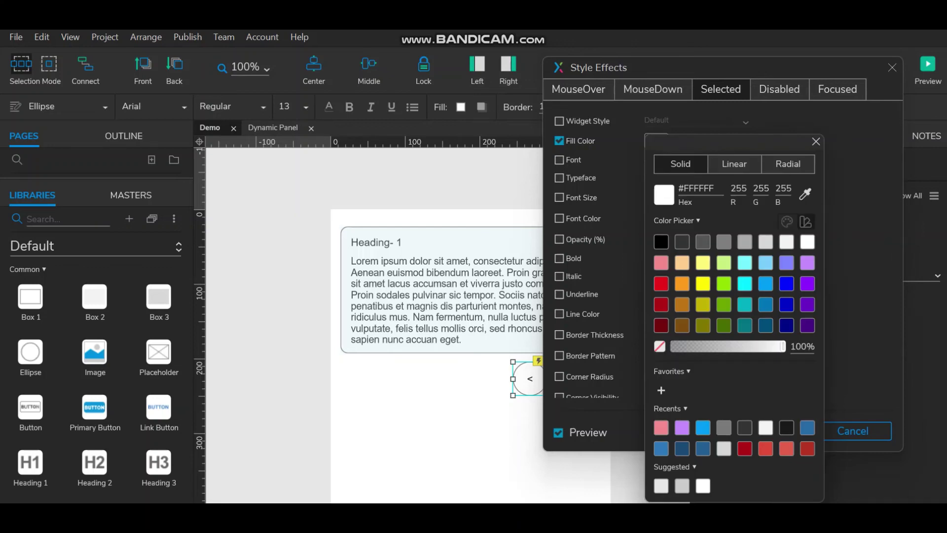
click(786, 263)
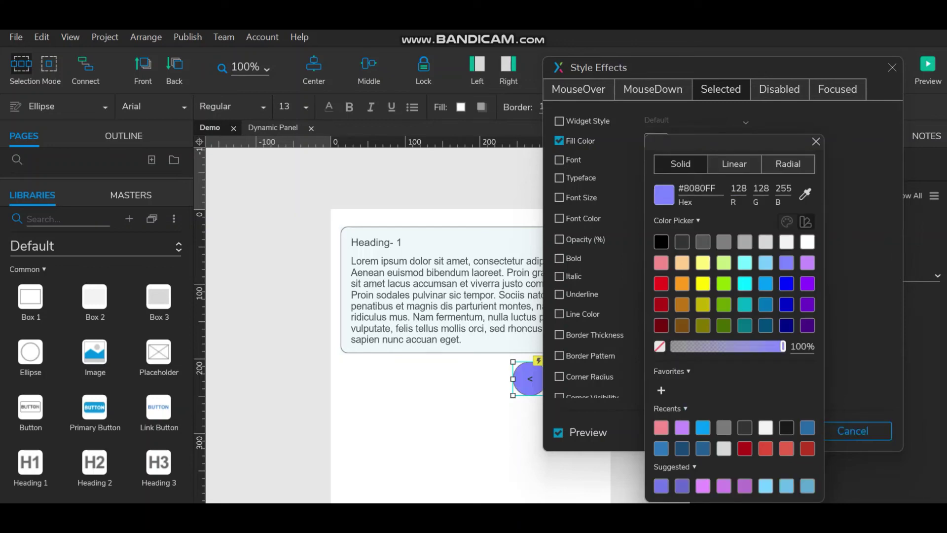
Step: Add a white #FFFFFF font colour to the ellipses' Selected style effect and apply the style effects
click(559, 219)
click(559, 219)
click(656, 218)
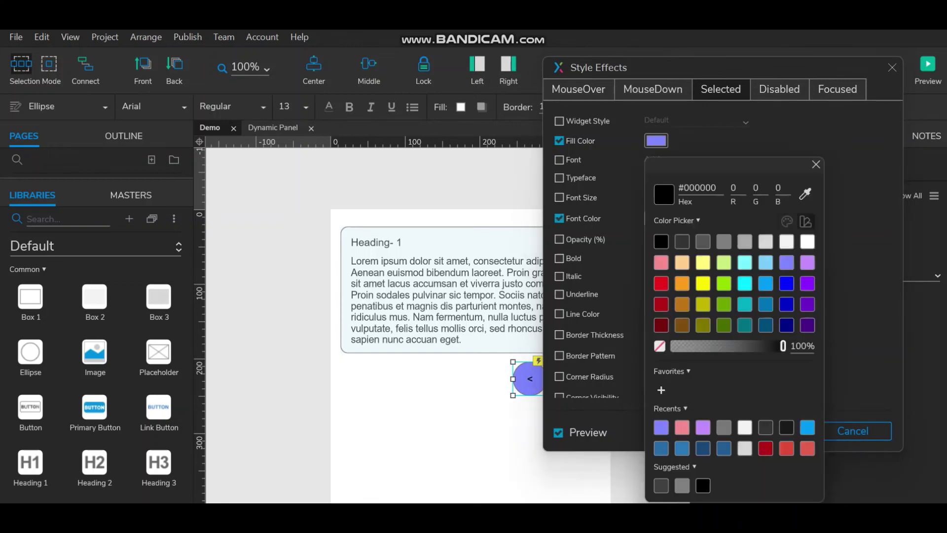
click(807, 242)
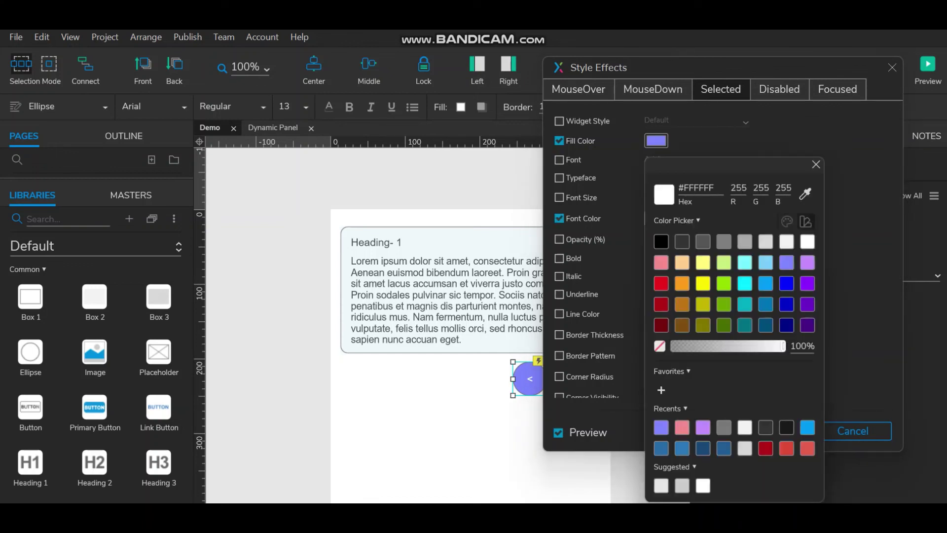
click(815, 164)
scroll(720, 256, down, 3)
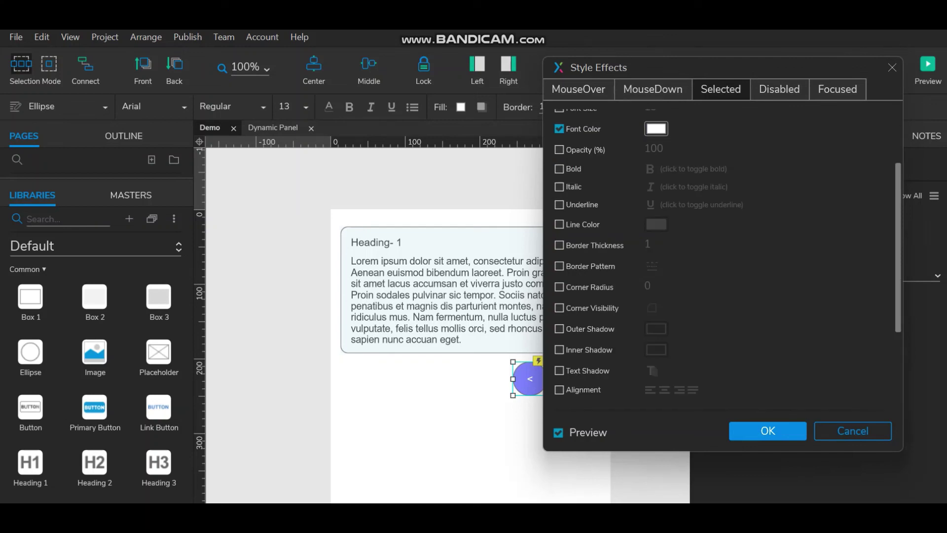
click(767, 430)
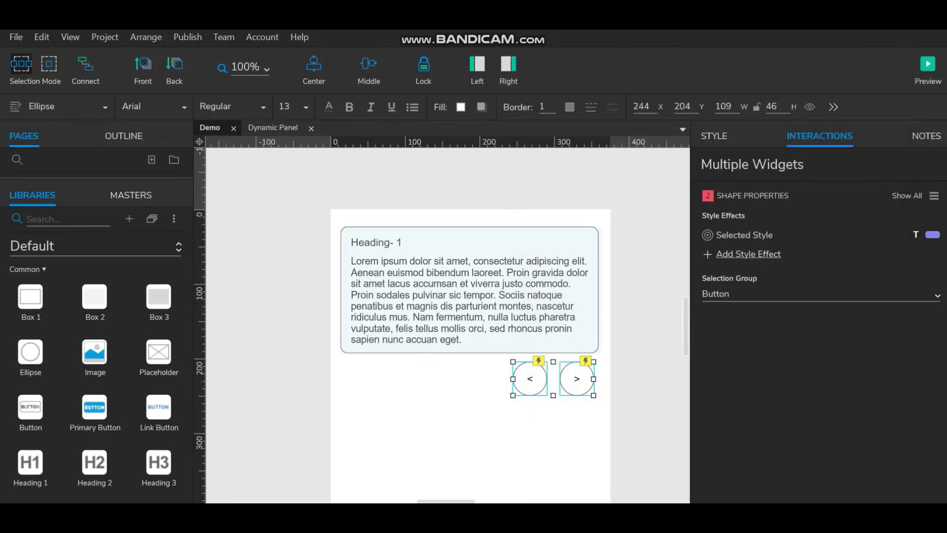
Step: Add a Set Selected/Checked action to the ">" ellipse's Click or Tap event, setting ">" to true
click(281, 316)
click(577, 380)
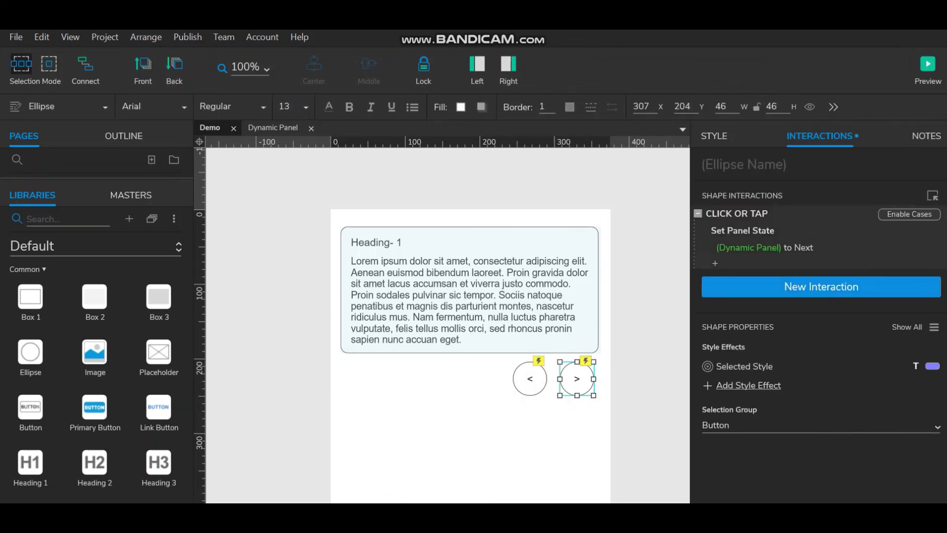
double_click(737, 214)
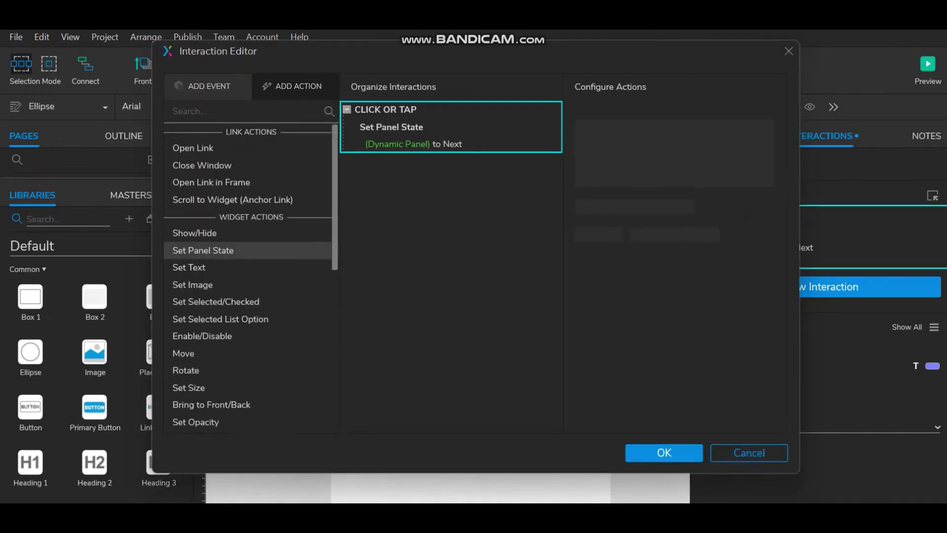
click(216, 301)
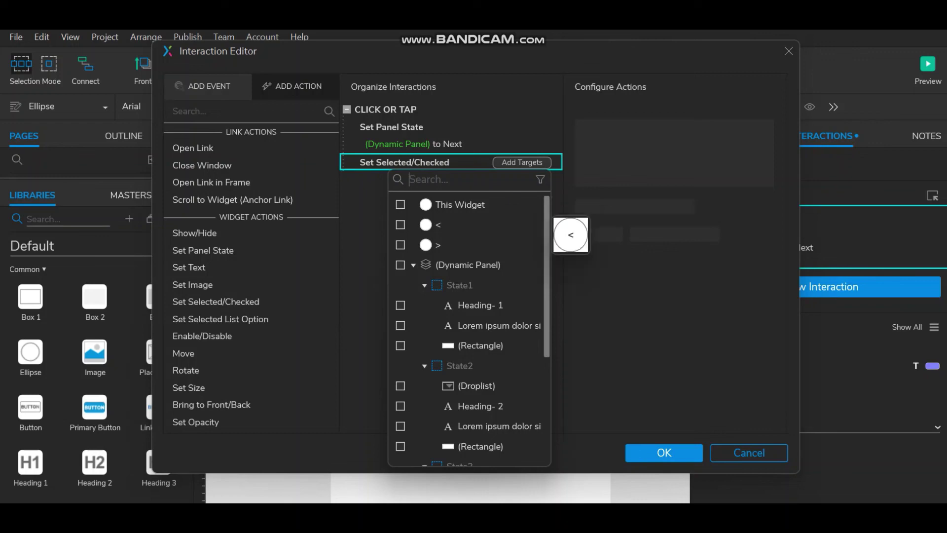
click(400, 245)
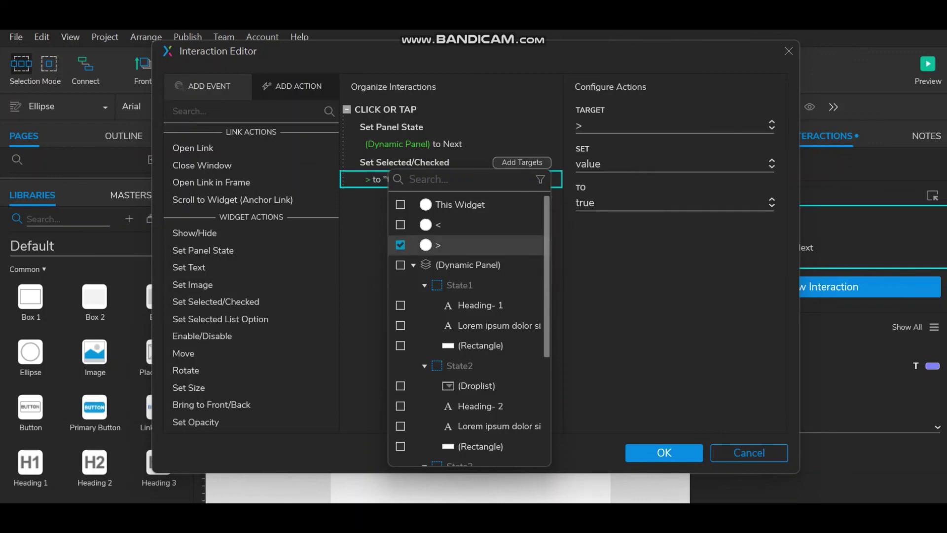
click(664, 453)
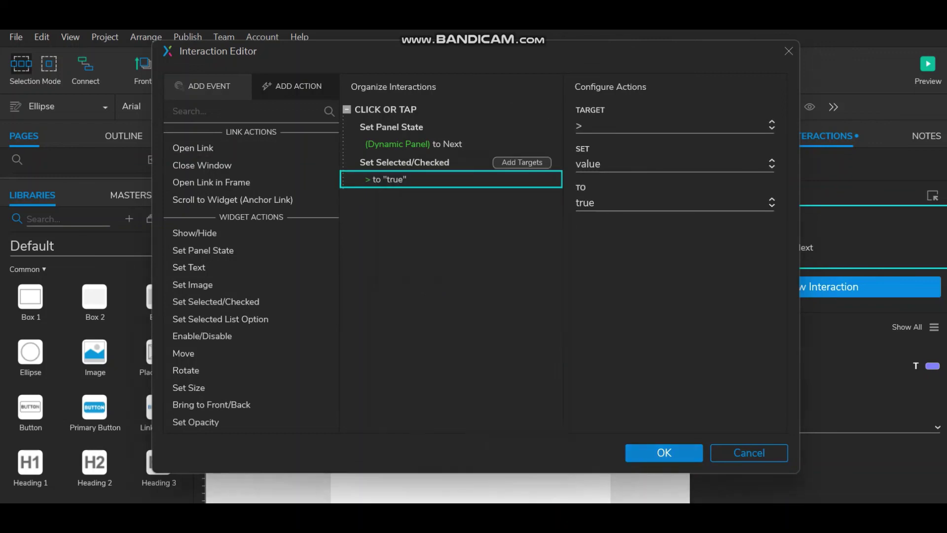
click(664, 452)
Step: Add a Set Selected/Checked action to the "<" ellipse's Click or Tap event, setting "<" to true
click(529, 378)
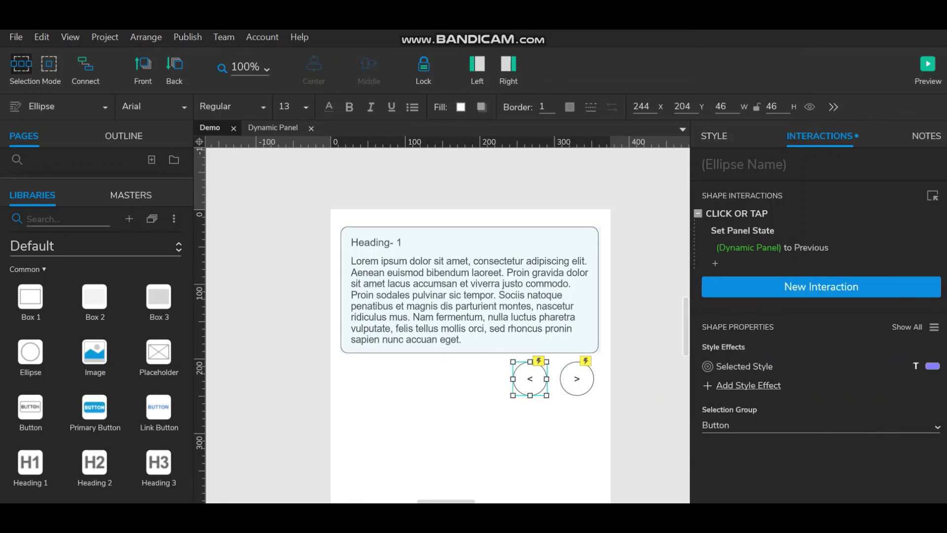
double_click(736, 213)
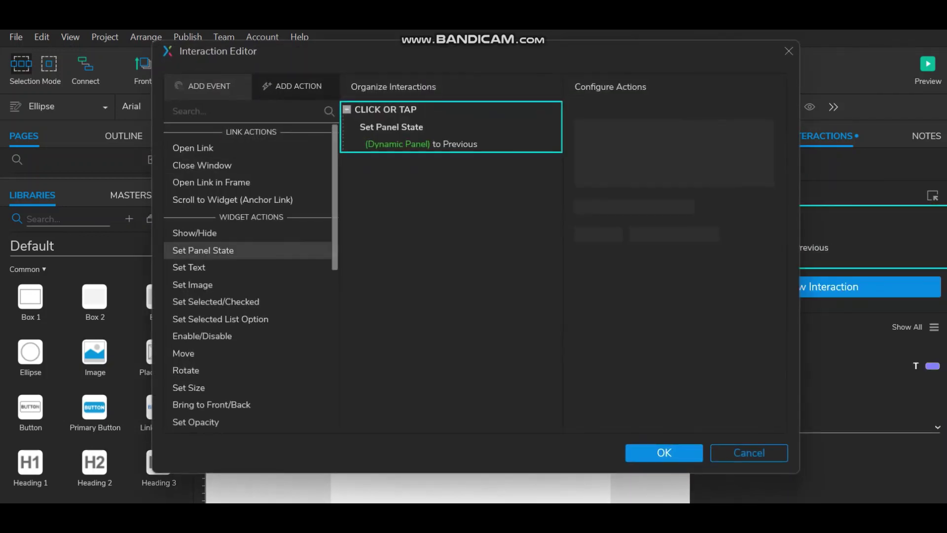
click(215, 302)
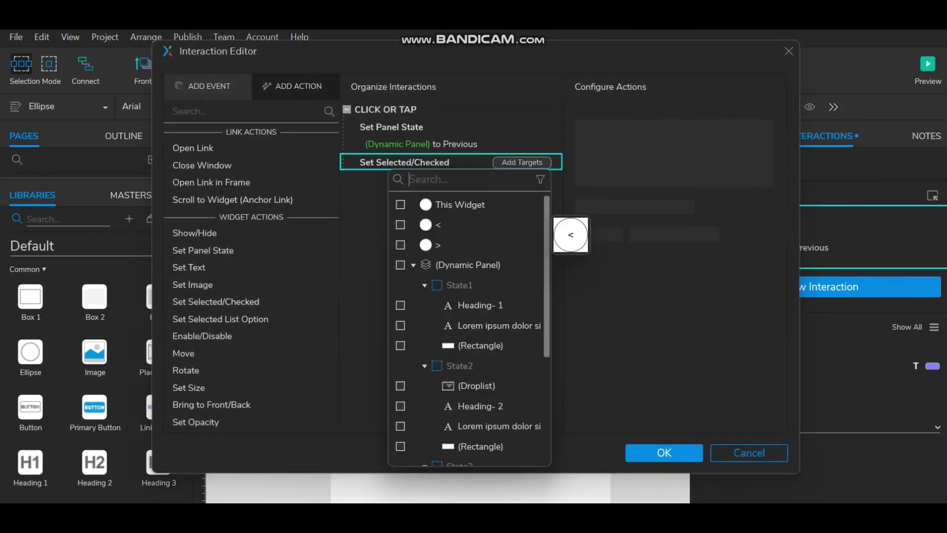
click(438, 224)
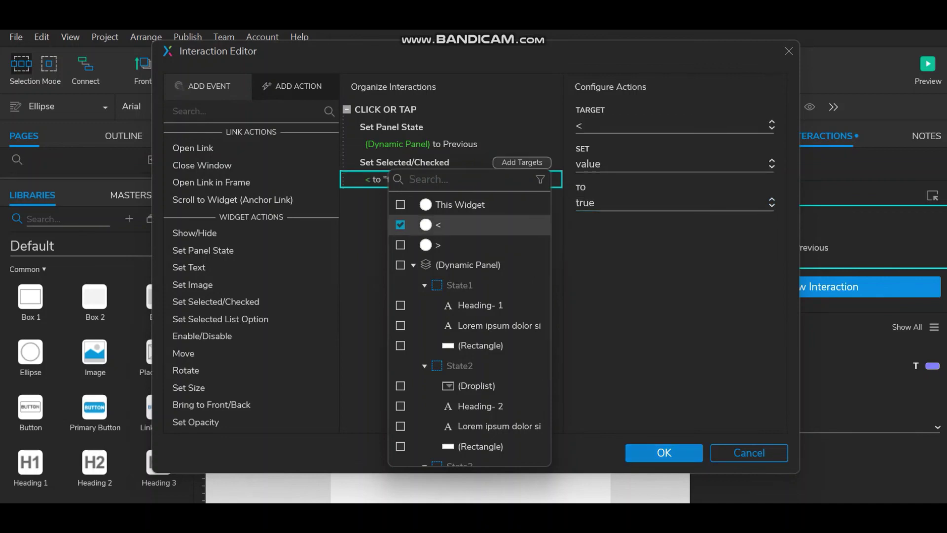
click(665, 452)
Step: Preview the Demo page and test the selected styling of the ">" and "<" buttons while switching panel states
click(928, 64)
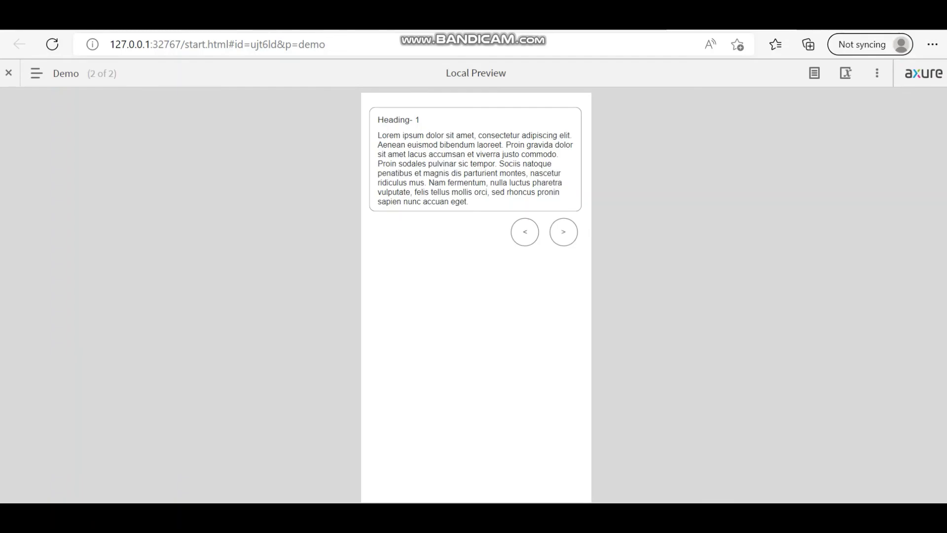
click(564, 231)
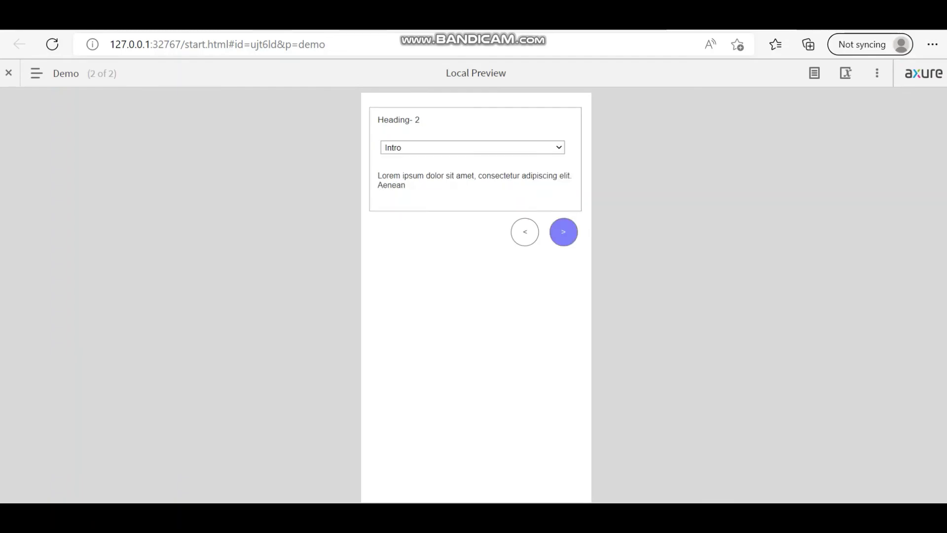
click(525, 232)
click(564, 231)
click(563, 232)
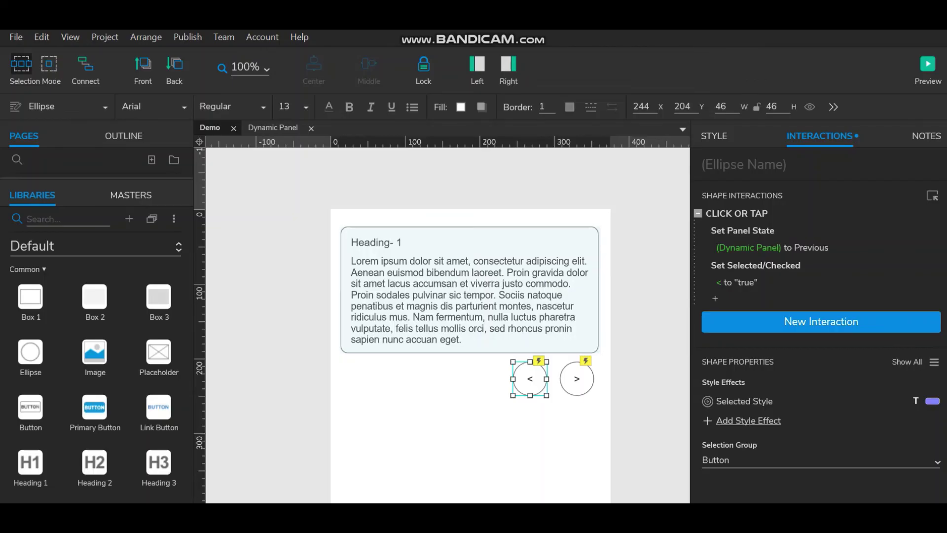
Step: Enlarge the page list in Axure RP and open the Dynamic Panel page
drag(96, 178, 96, 270)
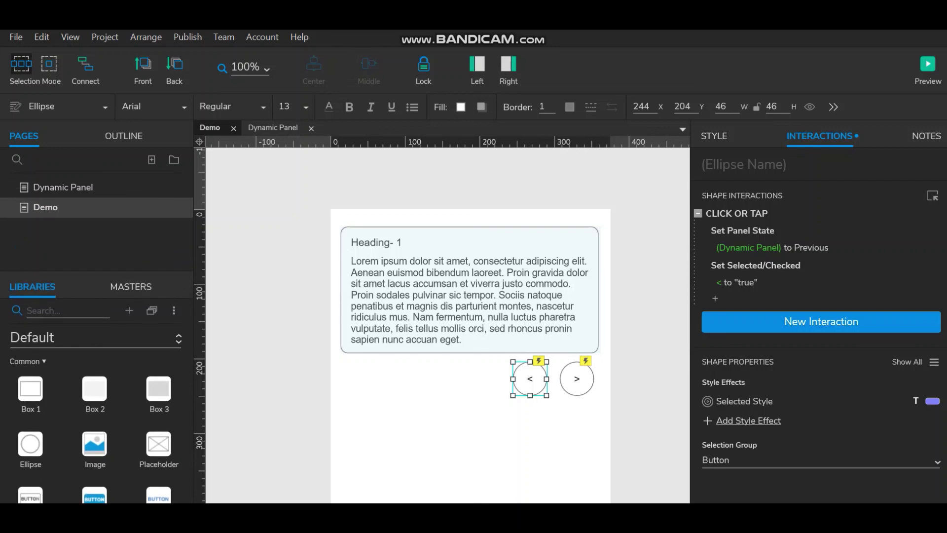
double_click(64, 187)
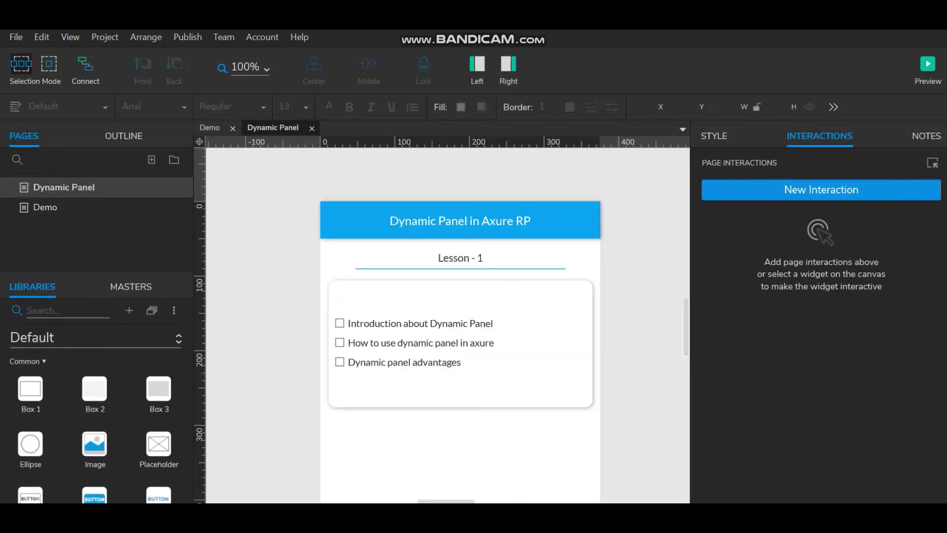
double_click(45, 207)
double_click(64, 188)
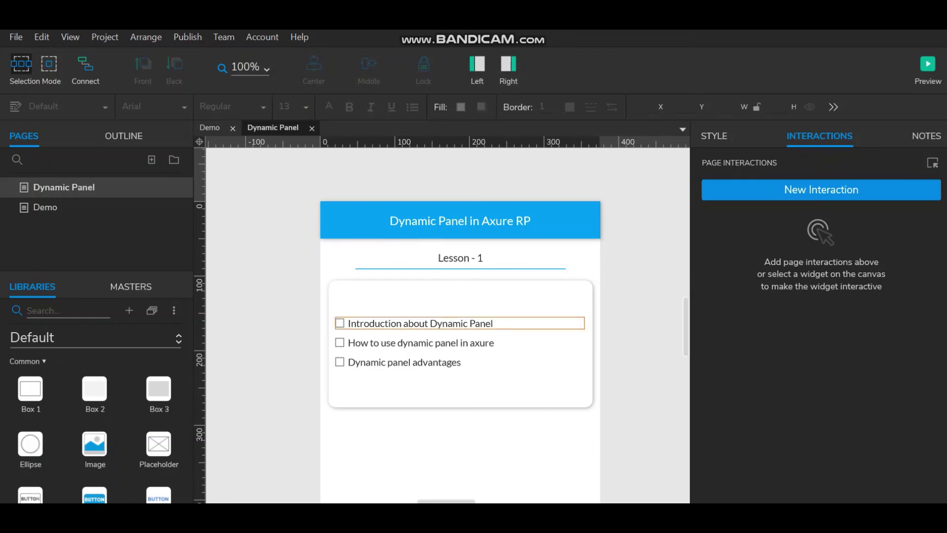
Step: Preview the Dynamic Panel page and tick all three Lesson - 1 checklist items
click(928, 64)
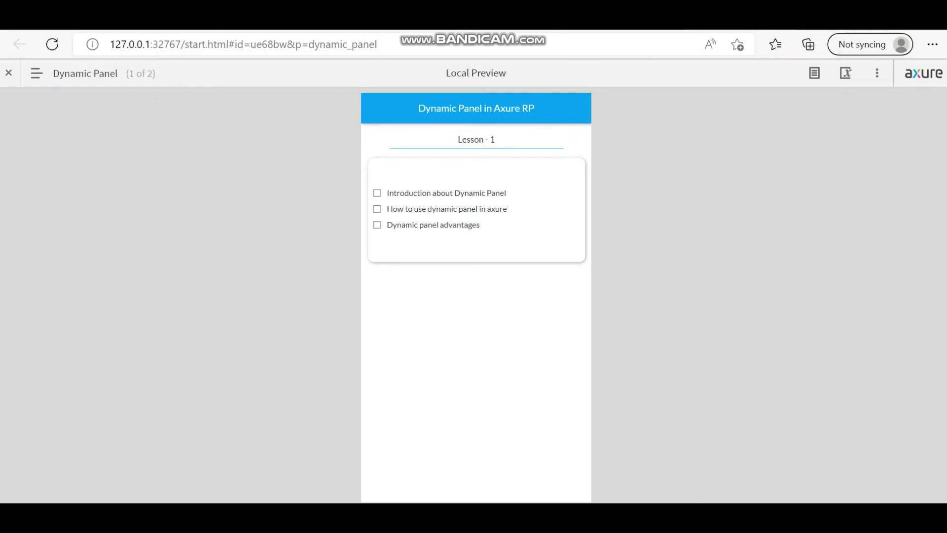
click(377, 193)
click(377, 209)
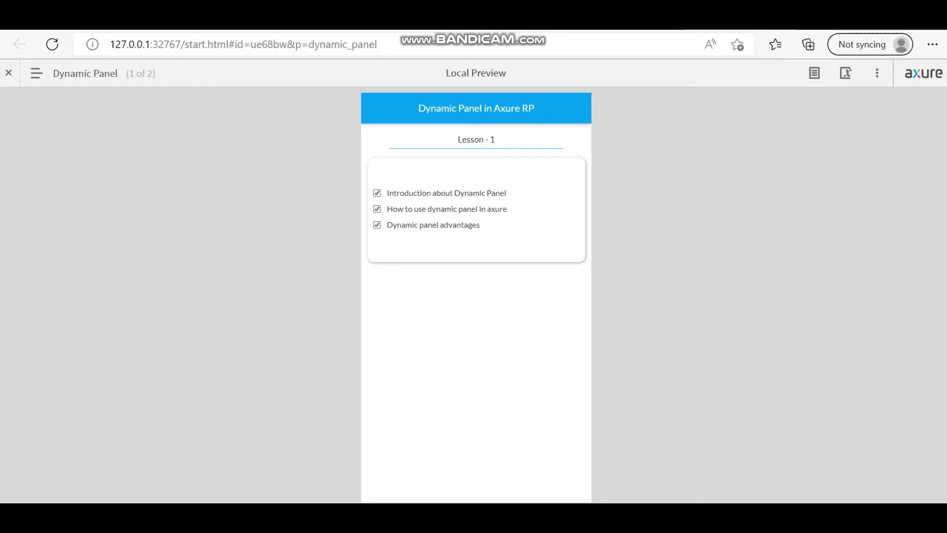